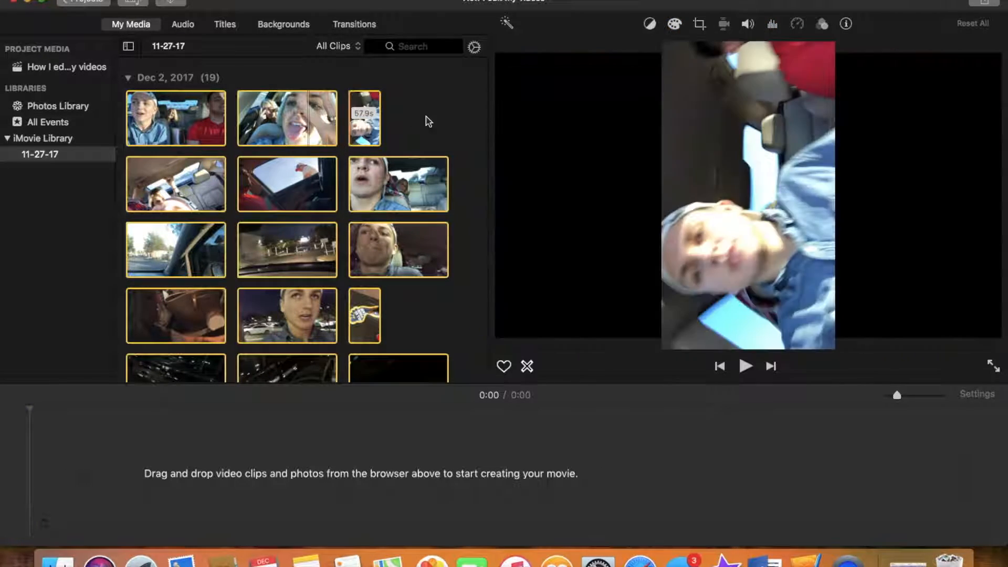
Preview the second clip of the 11-27-17 event with the sound volume raised.
click(253, 119)
key(space)
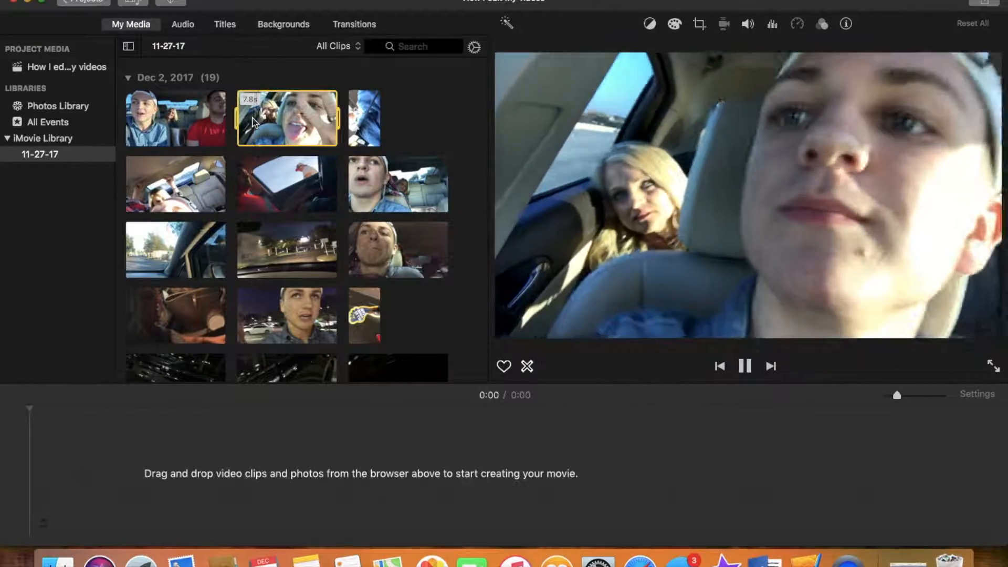
key(XF86AudioRaiseVolume)
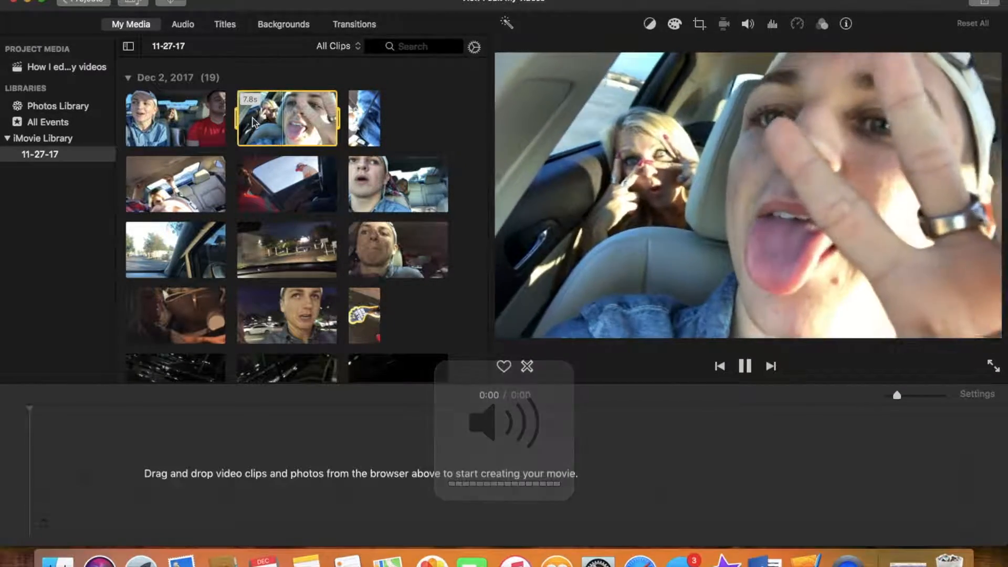
Add the event's first clip, 52.2 s long, to the empty timeline and play it from the start.
click(187, 126)
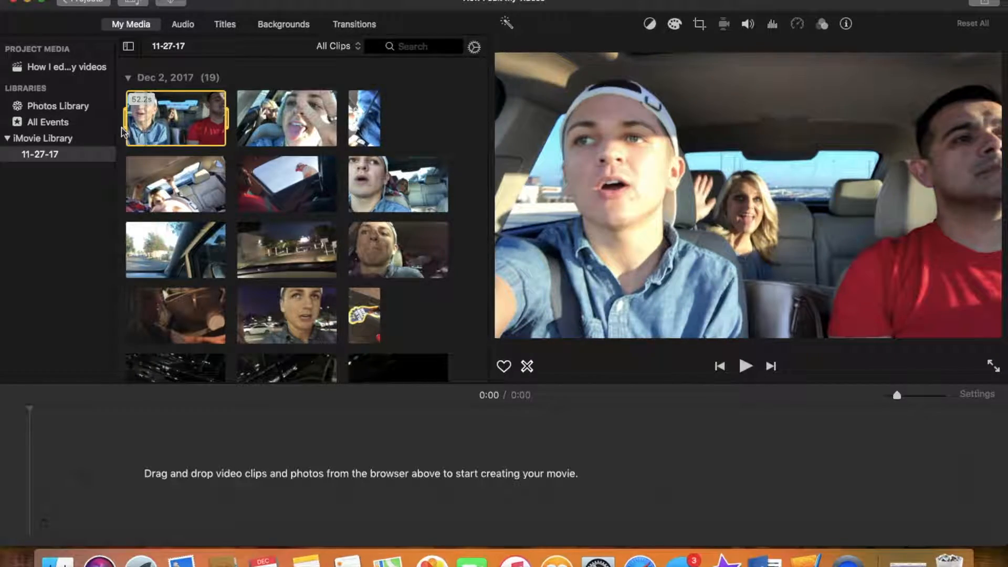
drag(153, 133, 105, 473)
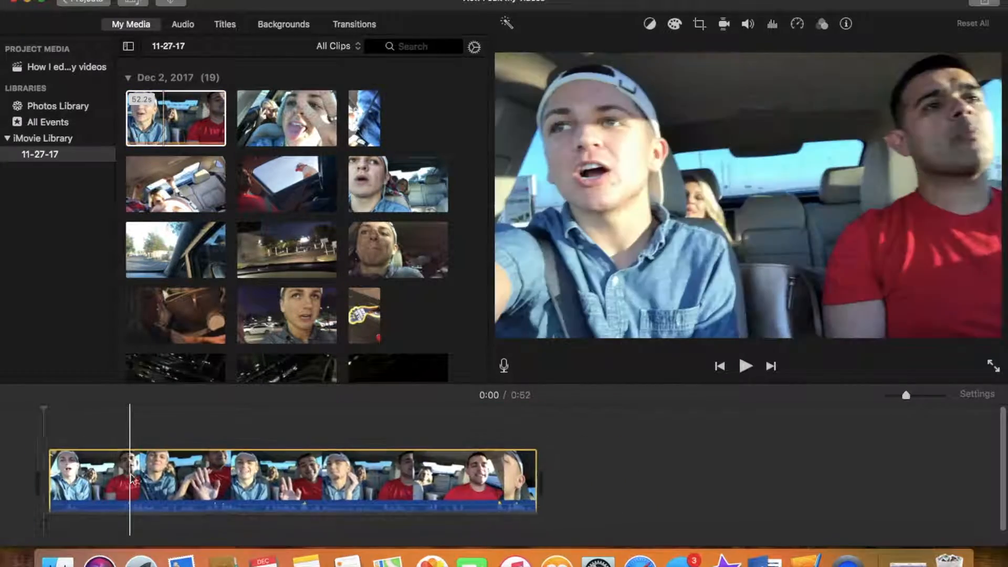
click(43, 469)
key(space)
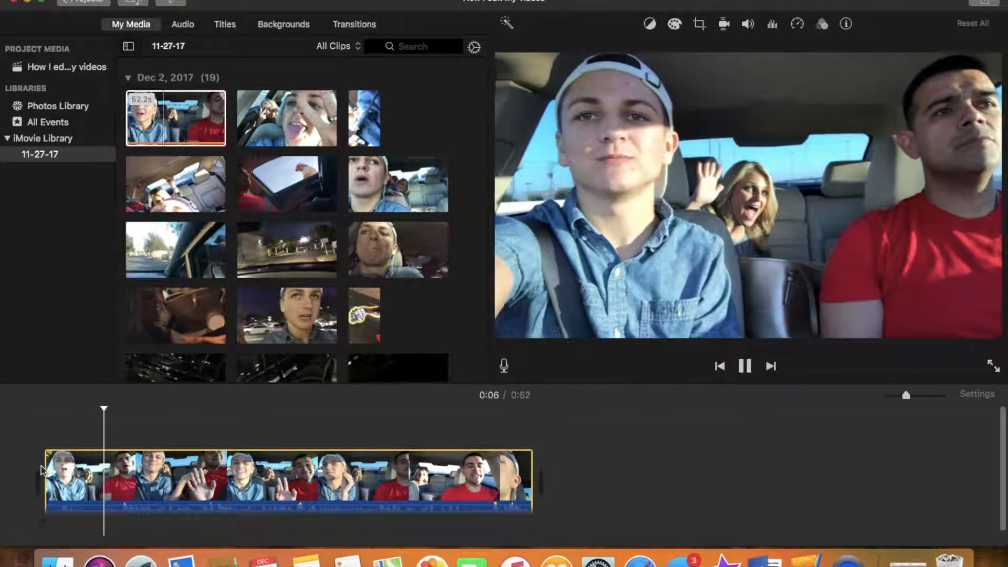
Split the timeline clip at about 0:07, where the usable footage begins, and delete the opening piece.
key(space)
key(Left)
key(Left)
key(Left)
key(Left)
key(Left)
key(Left)
key(Left)
key(Left)
key(Left)
key(Left)
key(Left)
key(Left)
key(Left)
key(Left)
key(Left)
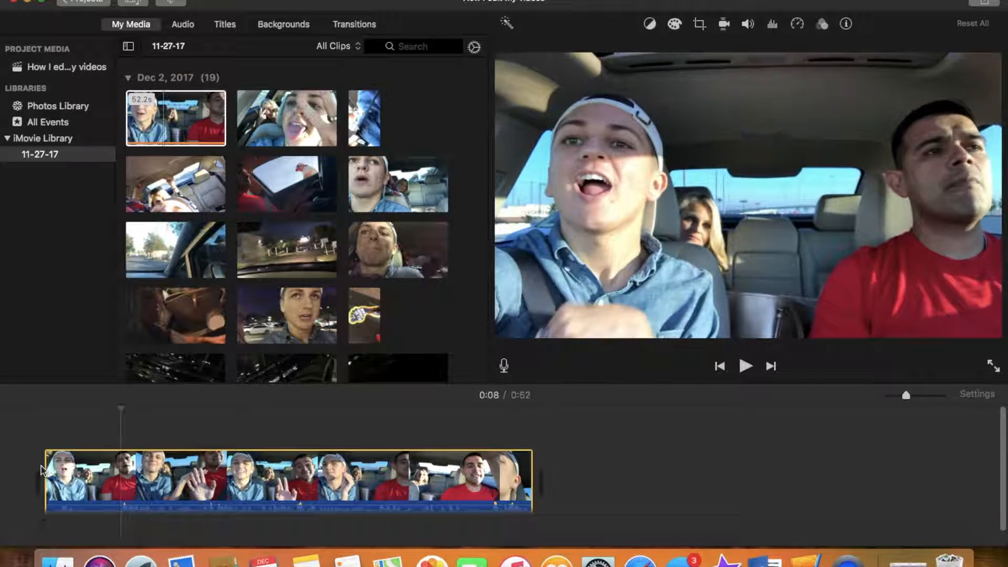
key(Left)
key(Left)
key(Left)
key(Left)
key(Left)
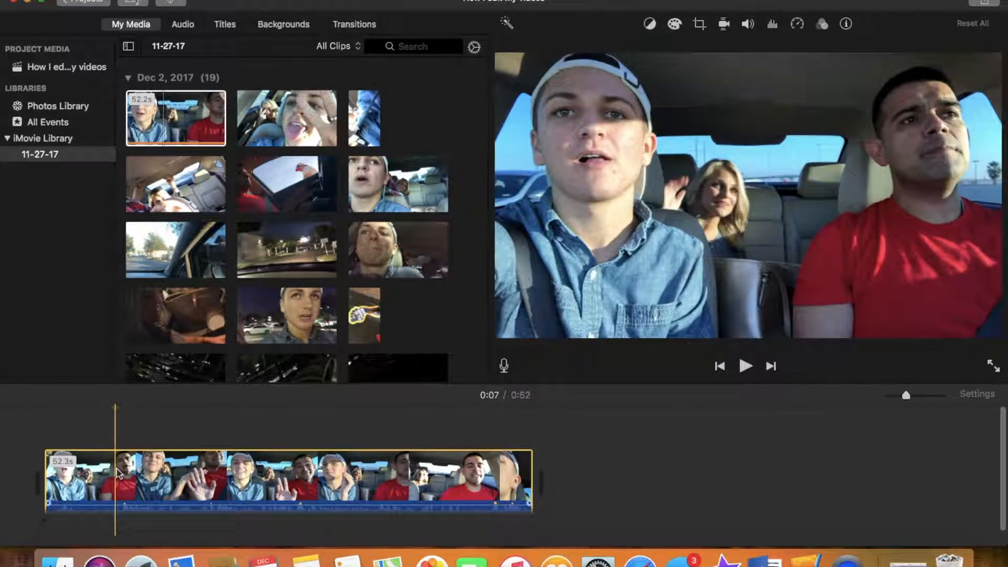
right_click(118, 473)
click(155, 411)
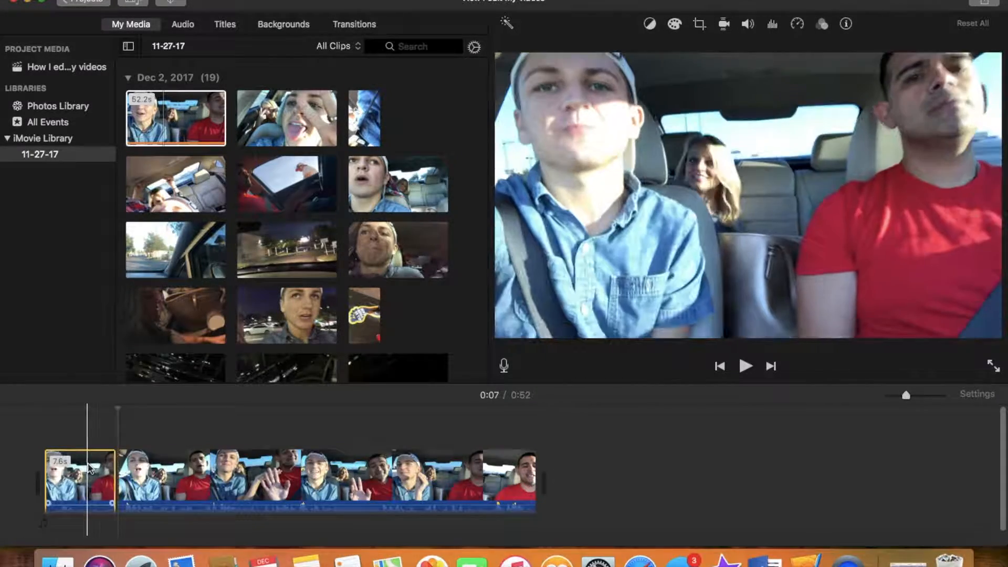
key(Delete)
Review the remaining clip, split it at about 0:41 near its end, and delete the trailing piece.
key(space)
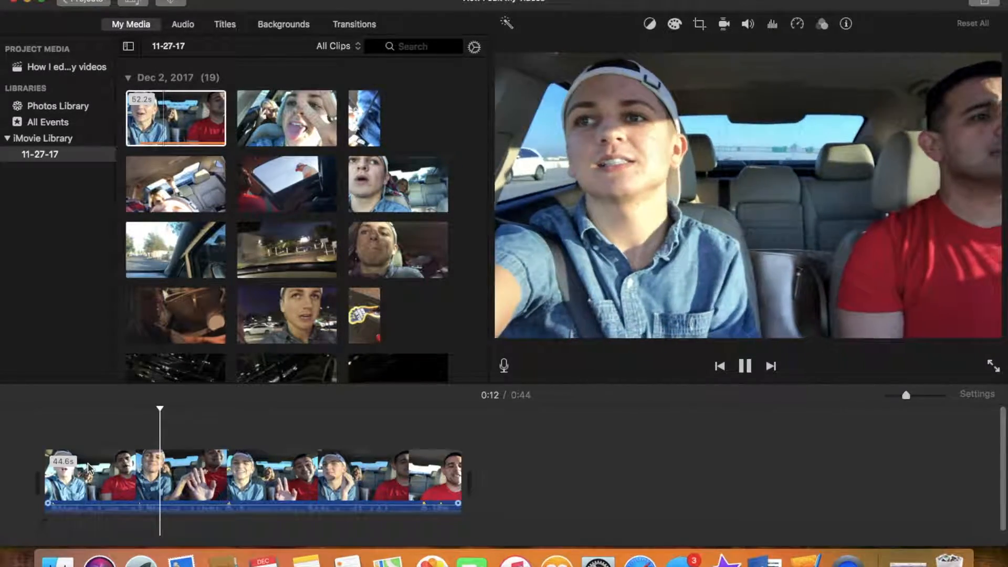
click(443, 470)
right_click(430, 469)
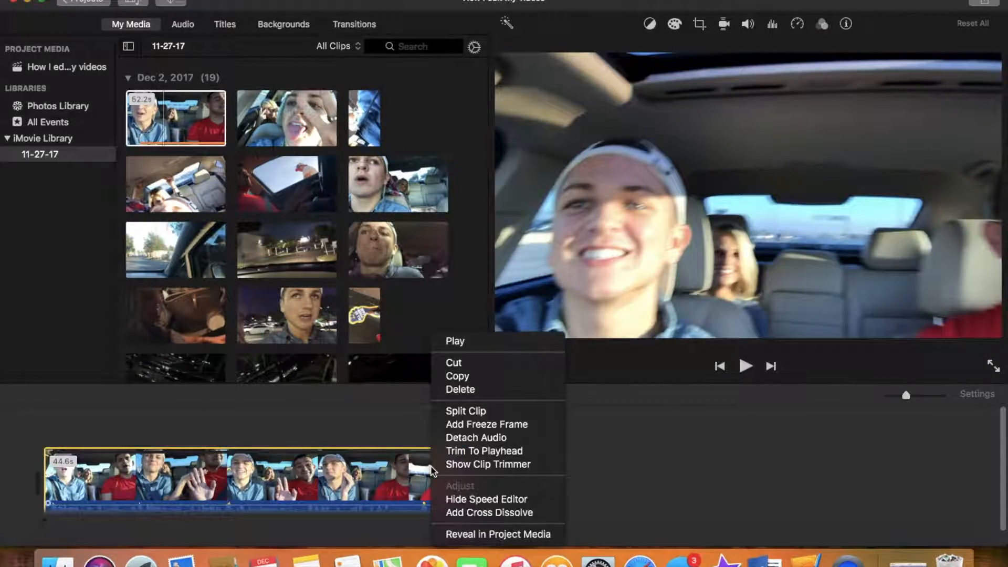
click(467, 411)
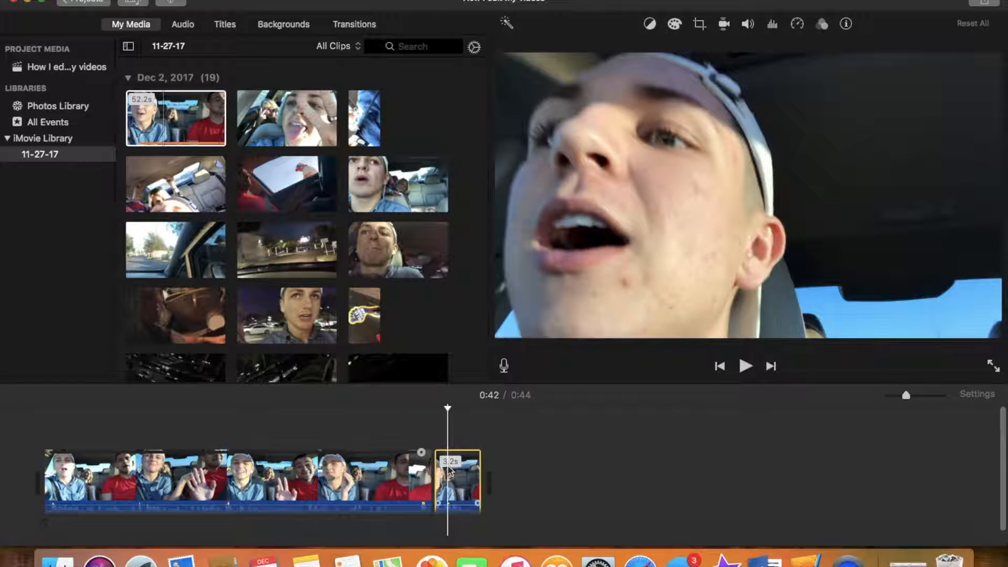
key(Delete)
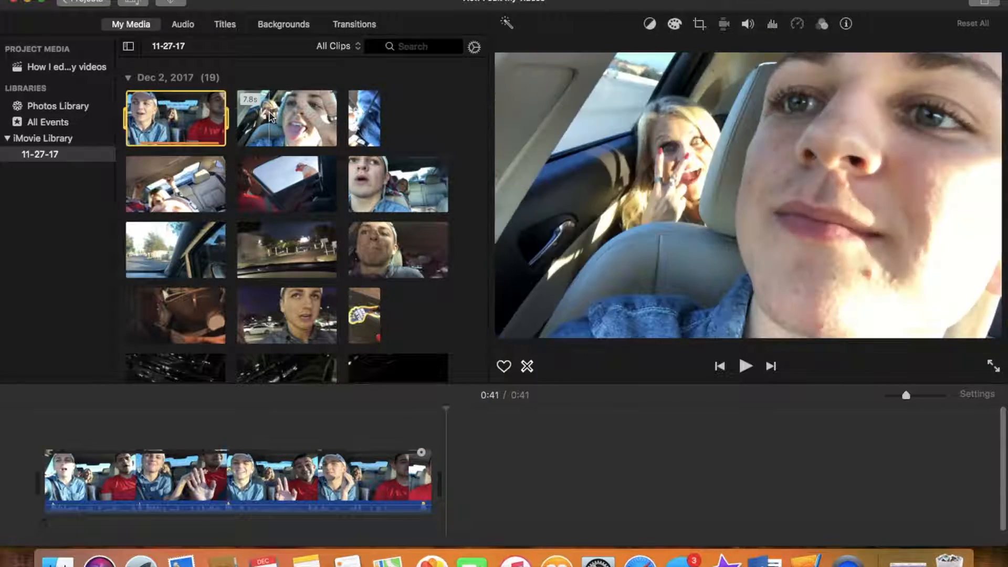
Preview the event's second clip, 7.8 s long, and add it to the timeline after the first clip.
click(236, 111)
key(space)
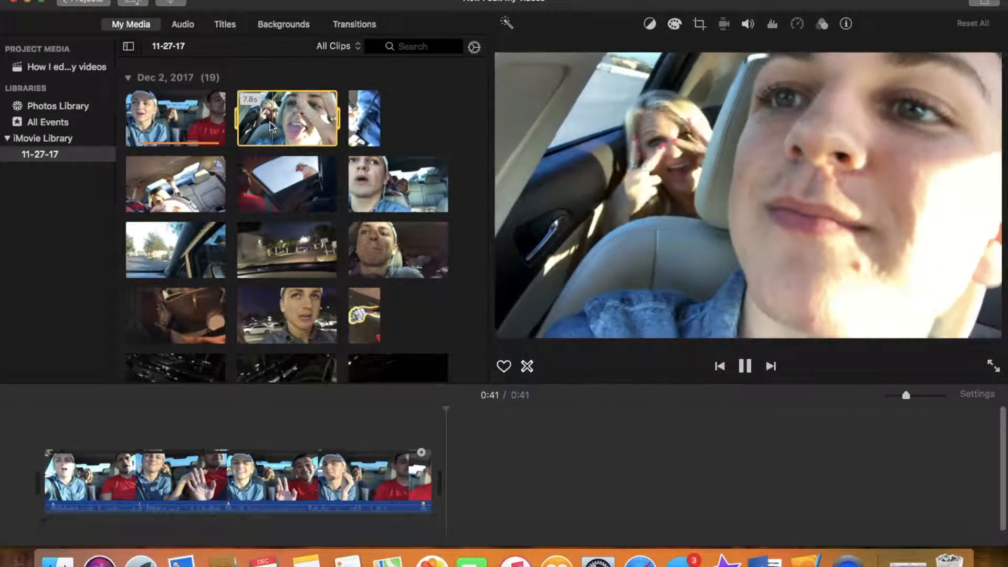
key(space)
drag(295, 117, 492, 458)
click(467, 446)
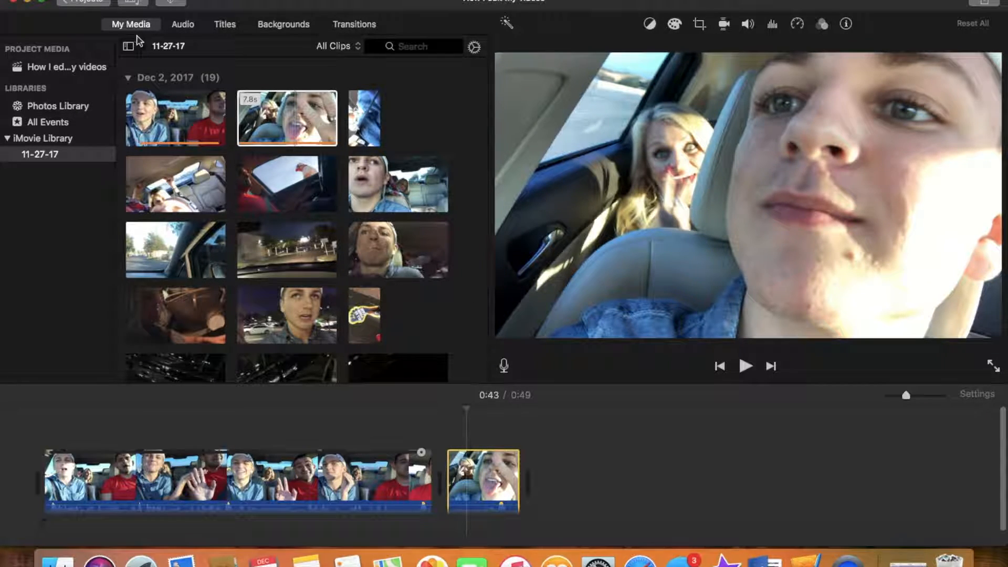
Place a Pull Focus title over the start of the second timeline clip.
click(225, 26)
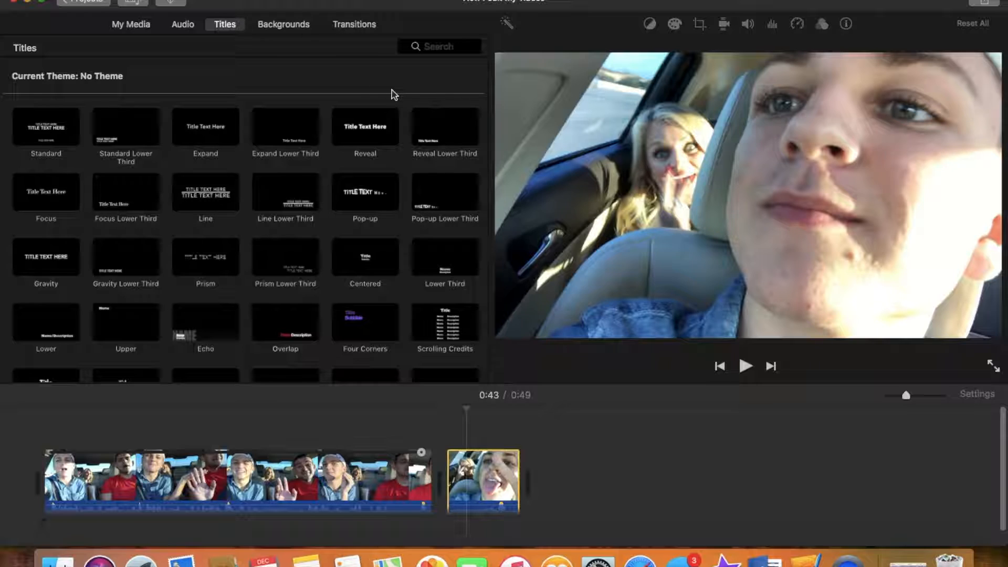
scroll(244, 311, down, 7)
click(134, 275)
drag(134, 276, 427, 417)
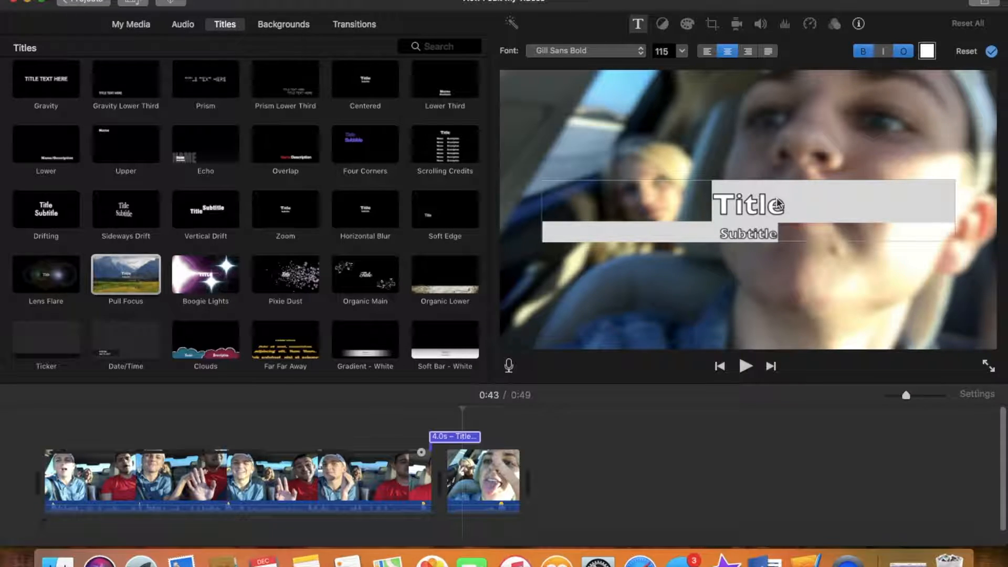
Replace the main line of the Pull Focus title with "I cant make up my mind!".
click(807, 198)
double_click(782, 198)
text(W)
key(BackSpace)
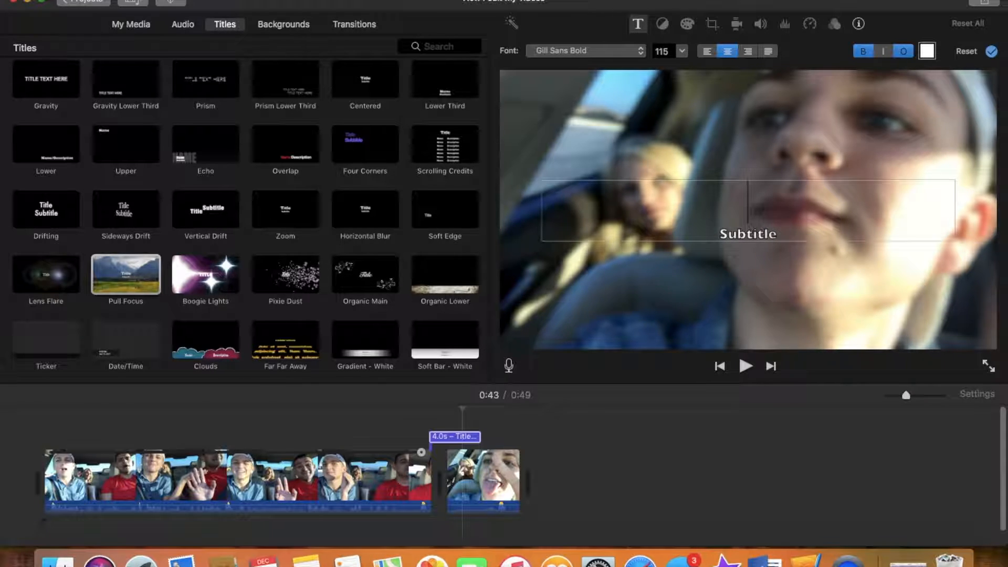
text(What)
key(BackSpace)
key(BackSpace)
key(BackSpace)
key(BackSpace)
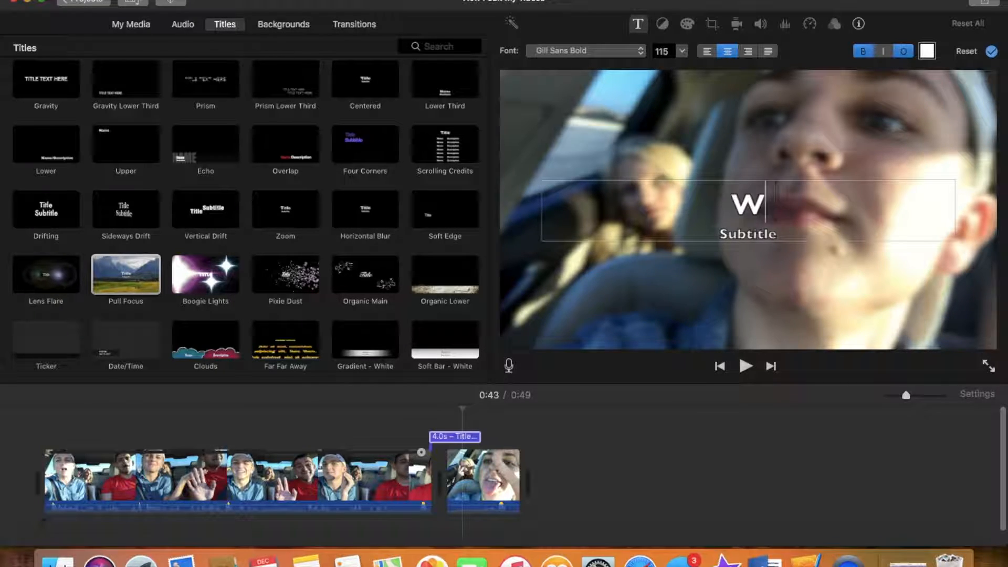
text(I cant make)
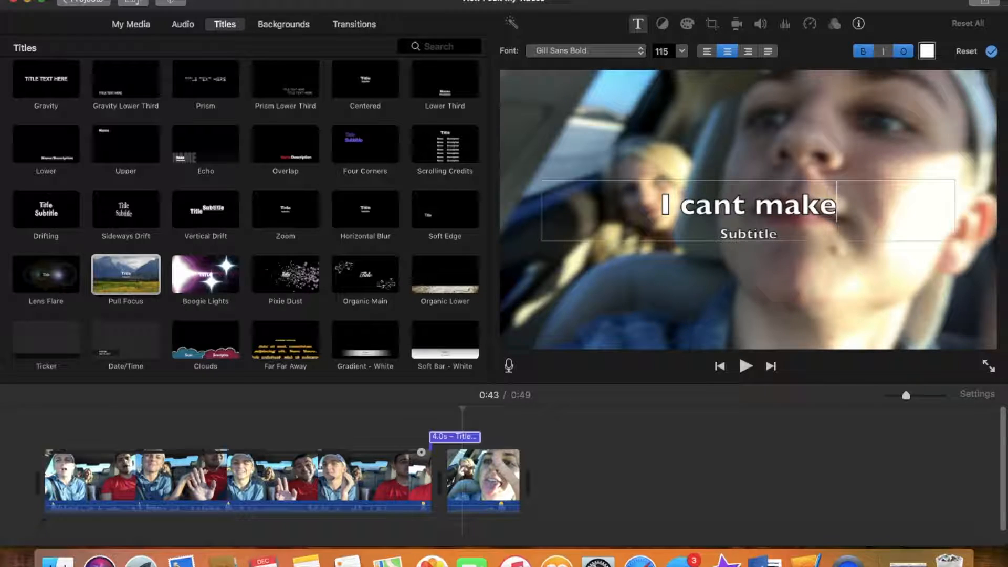
text( up my n)
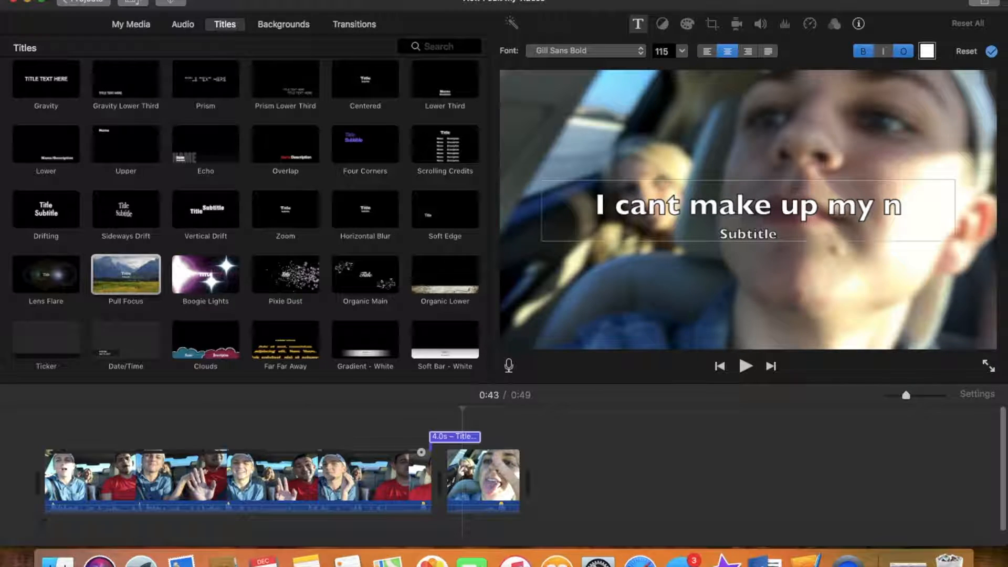
key(BackSpace)
text(mind)
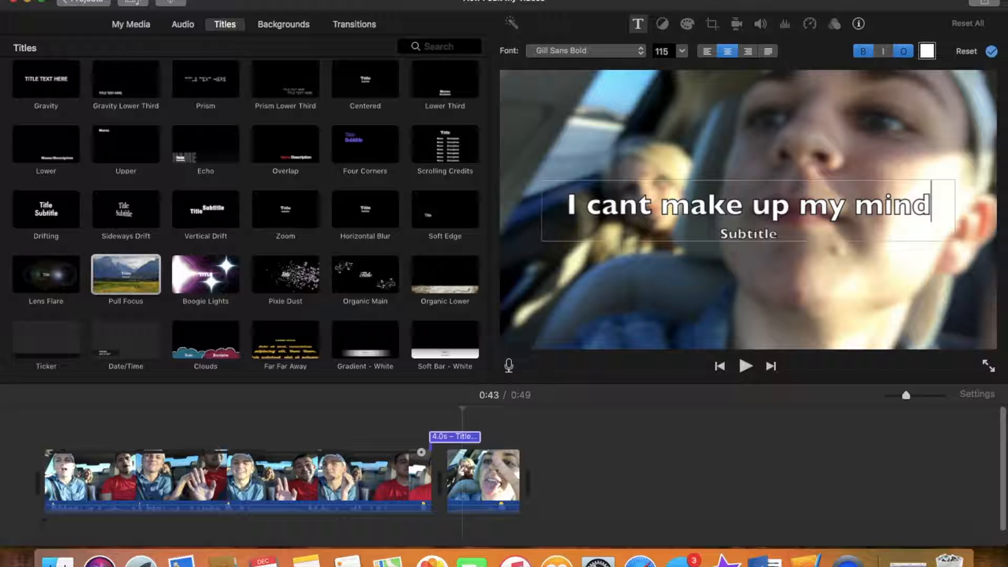
text(!)
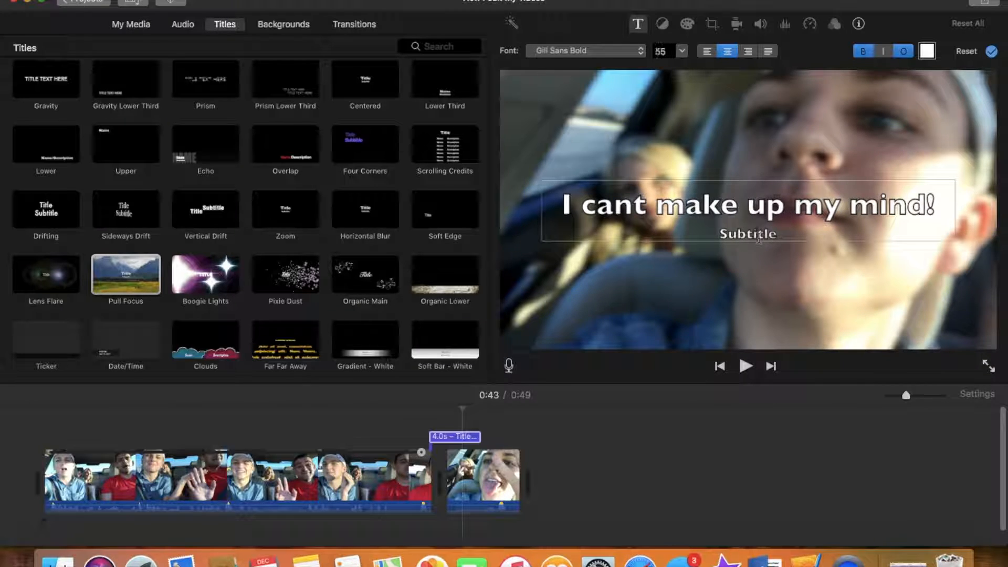
Replace the title's subtitle with "Hey Its" followed by the video creator's first name.
double_click(759, 235)
text(Hey)
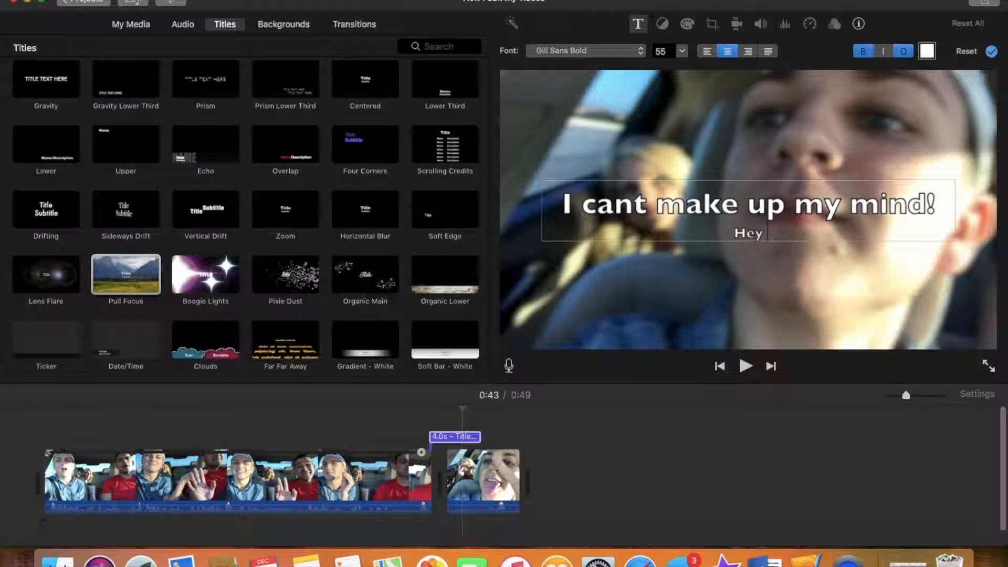
text( Its Carsen)
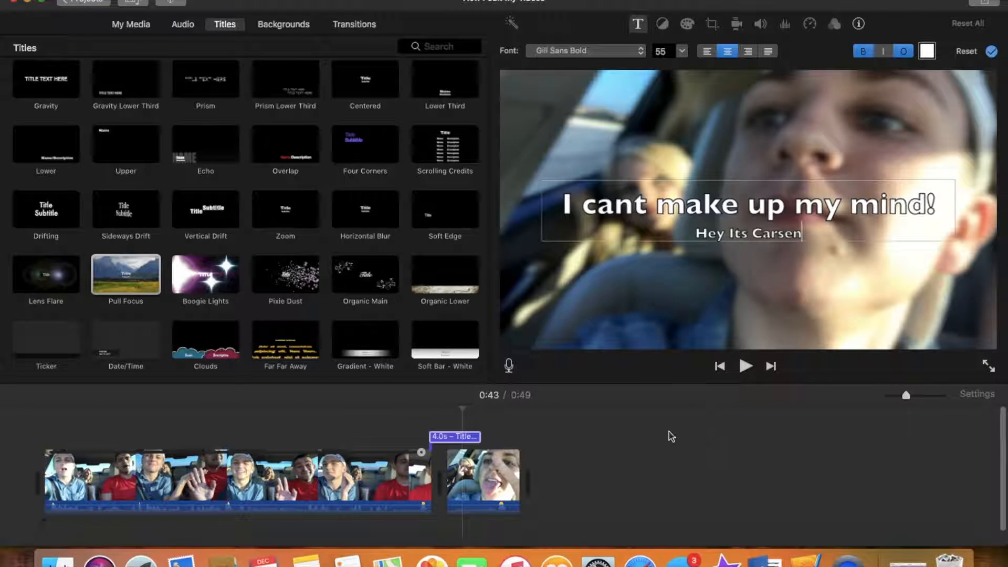
Change the font of both title lines to Courier New.
key(super+a)
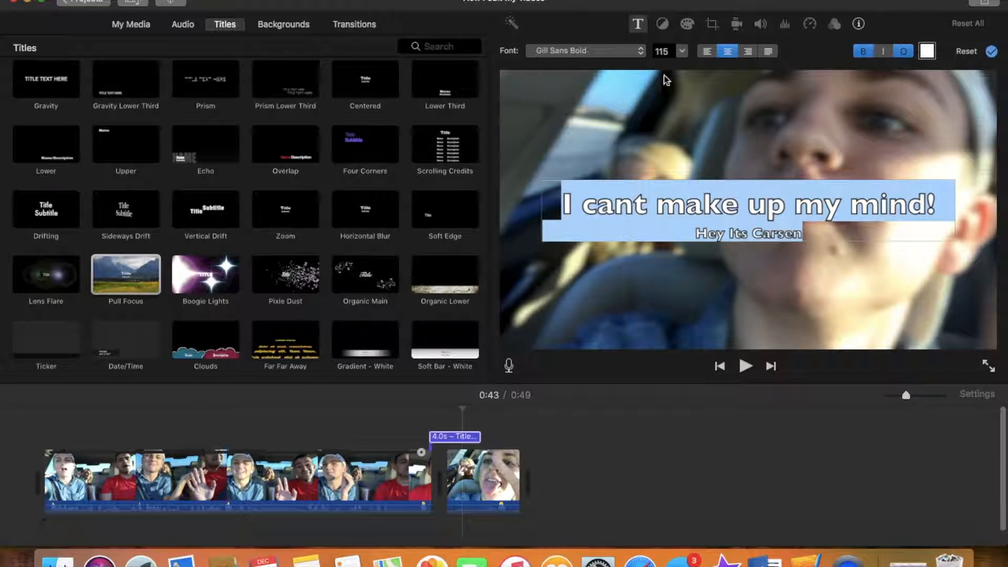
click(617, 53)
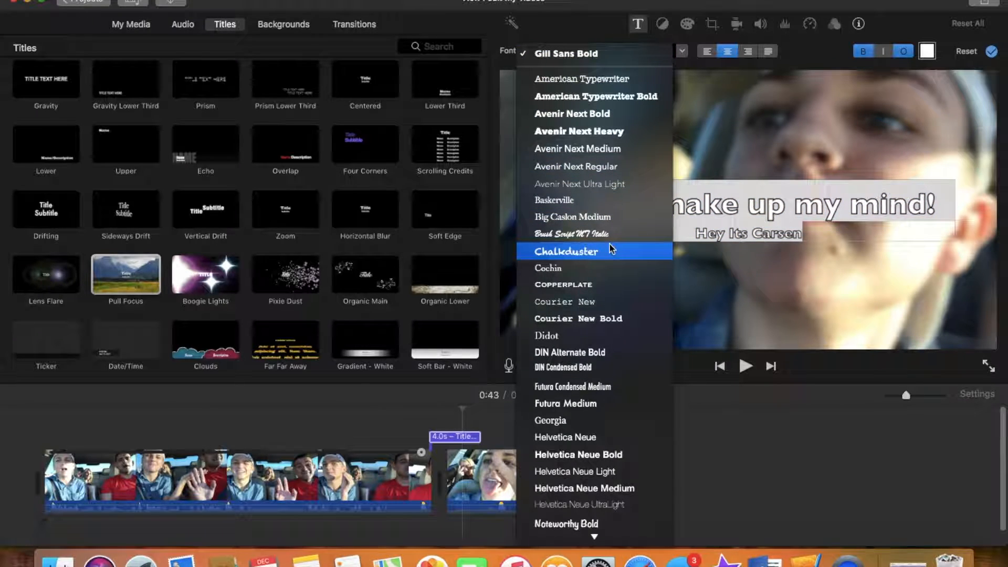
scroll(608, 313, down, 5)
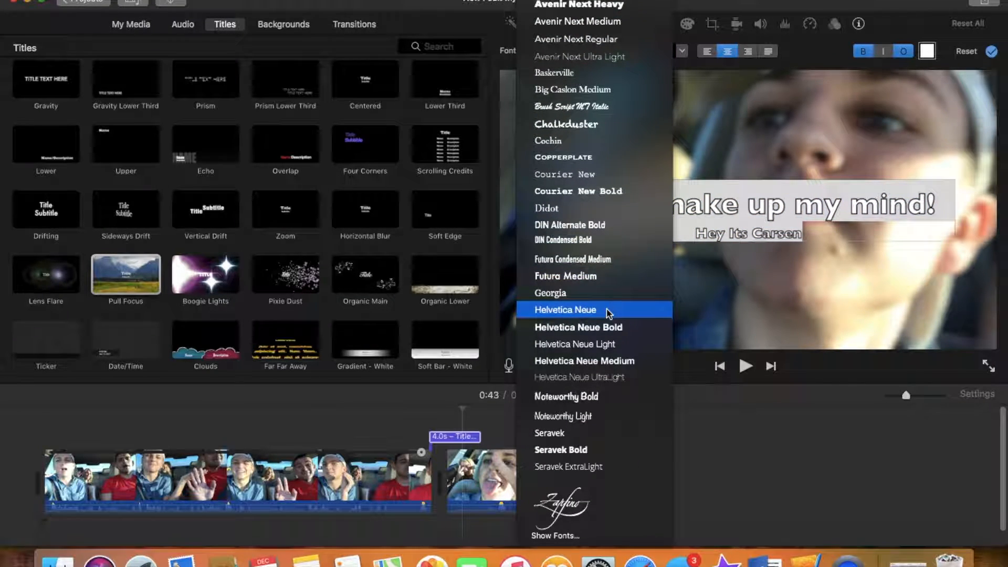
click(609, 173)
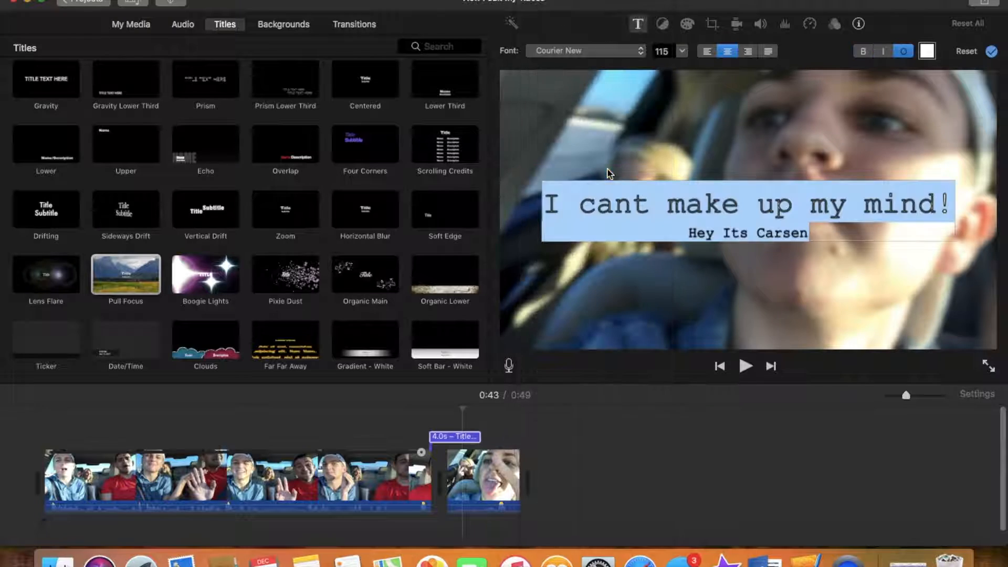
click(748, 285)
Remove the outline from all of the title's text and apply the change.
double_click(779, 202)
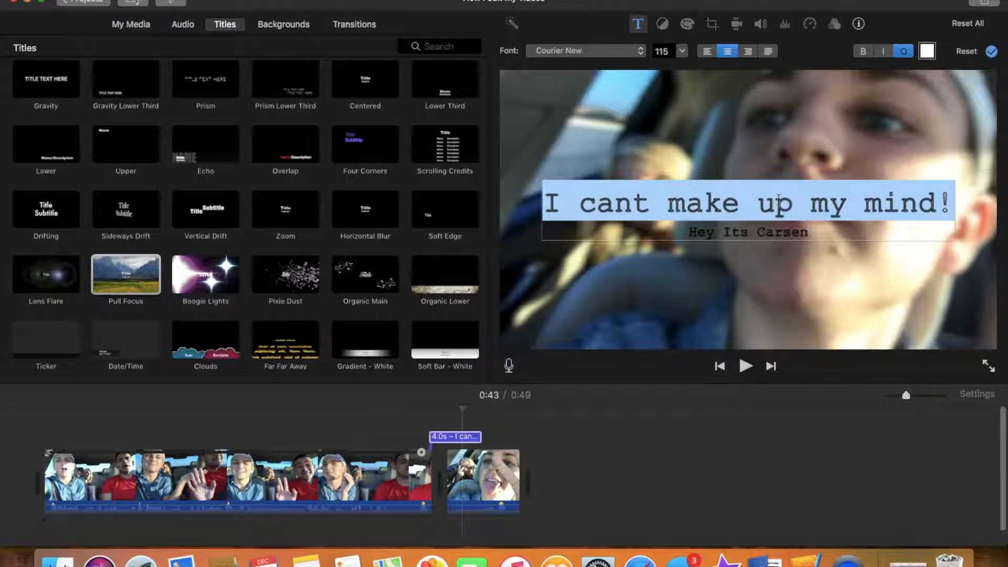
key(super+a)
click(904, 51)
click(834, 162)
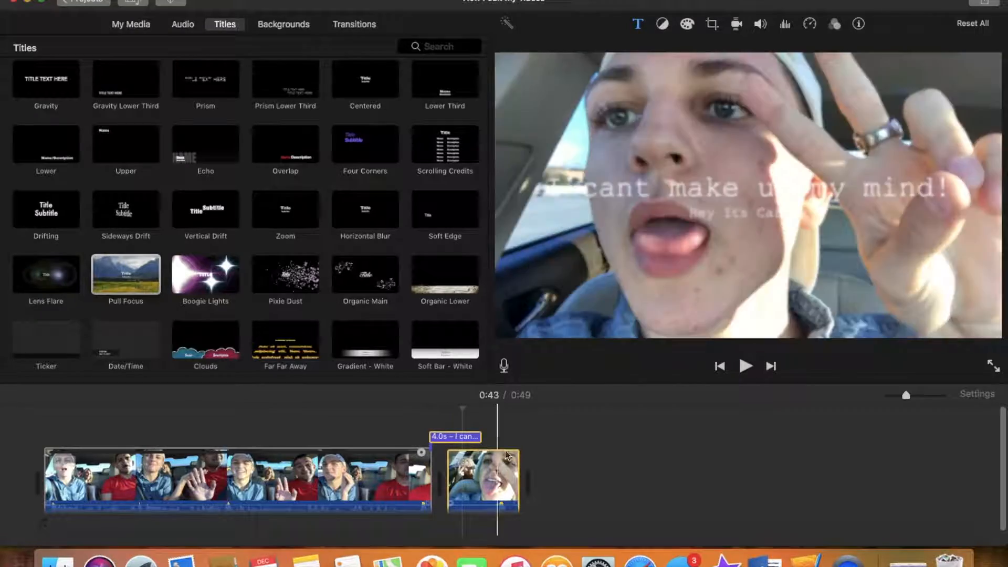
Play back the titled section of the timeline to check the Pull Focus effect.
click(545, 423)
key(space)
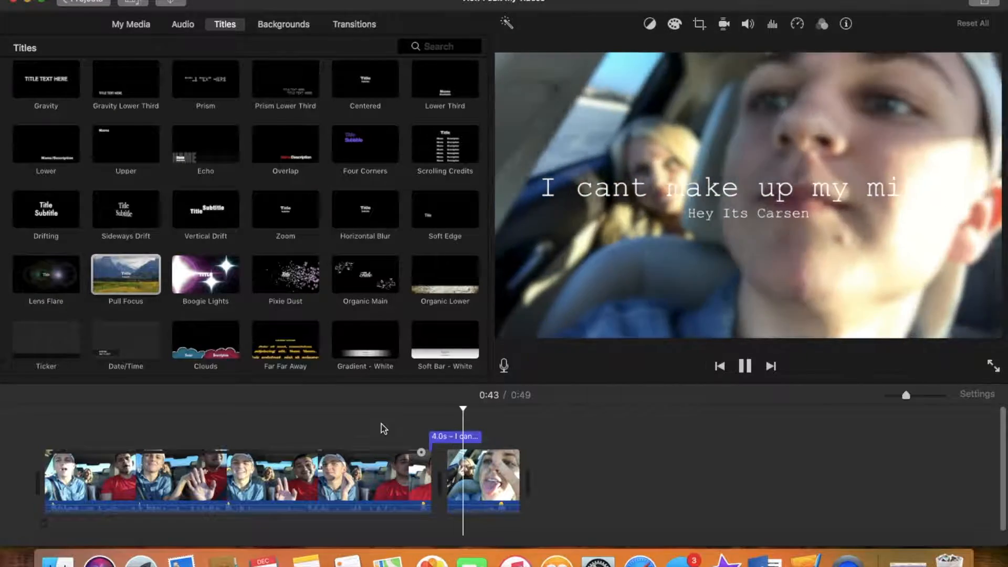
key(space)
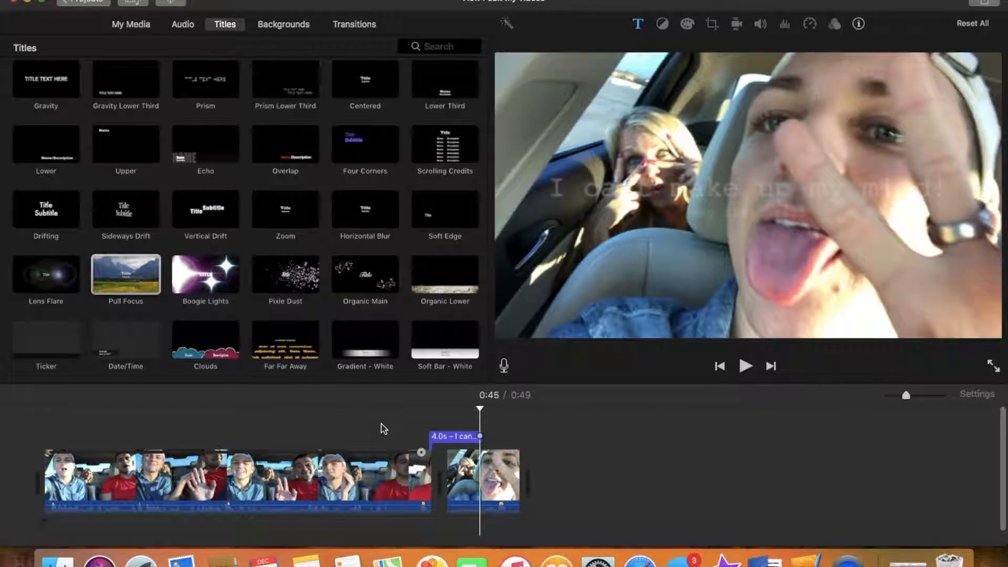
Detach the audio from the second timeline clip and delete the detached audio.
right_click(459, 462)
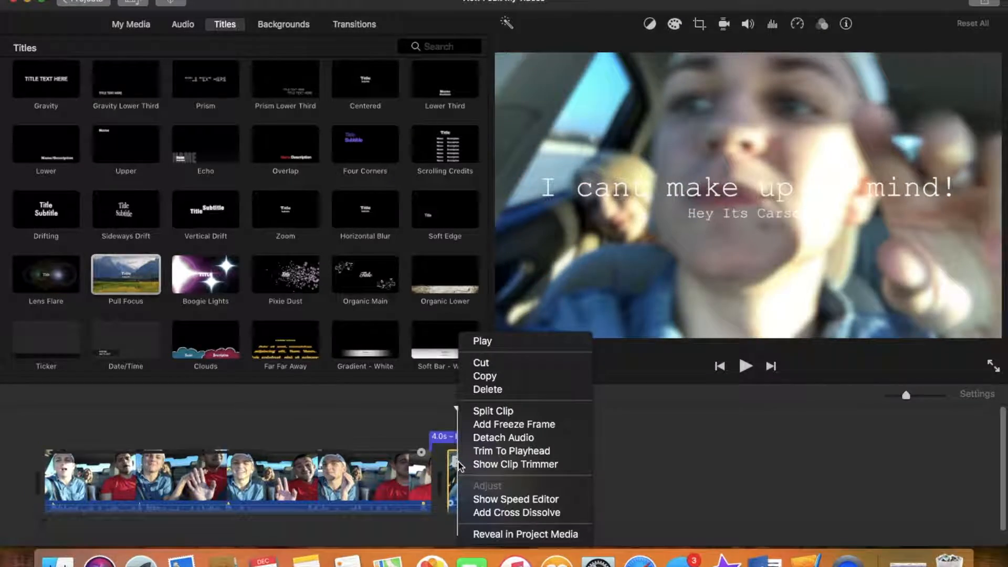
click(497, 438)
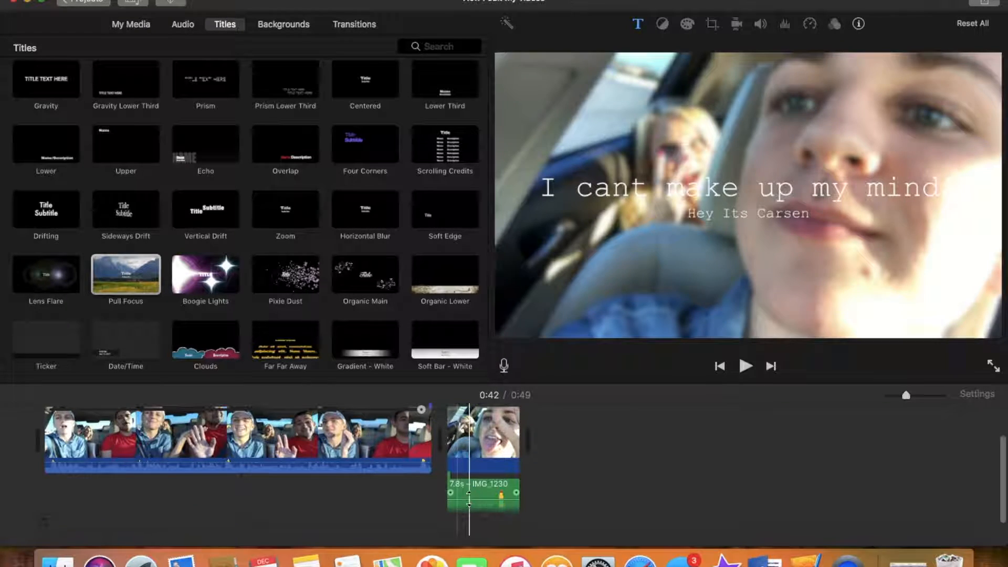
key(Delete)
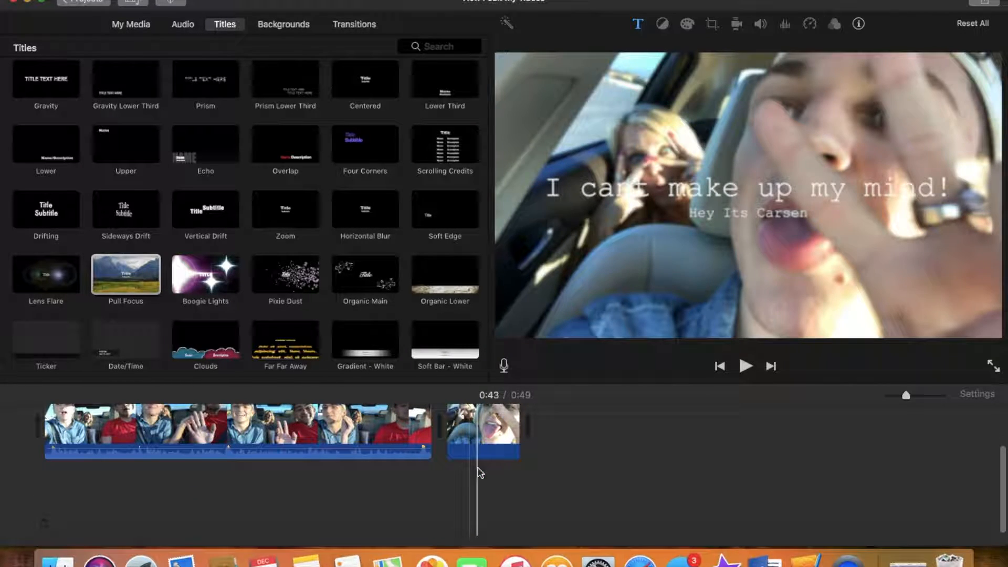
Audition jingles in the sound effects library, add Sprightly beneath the titled clip and play the section back.
click(183, 25)
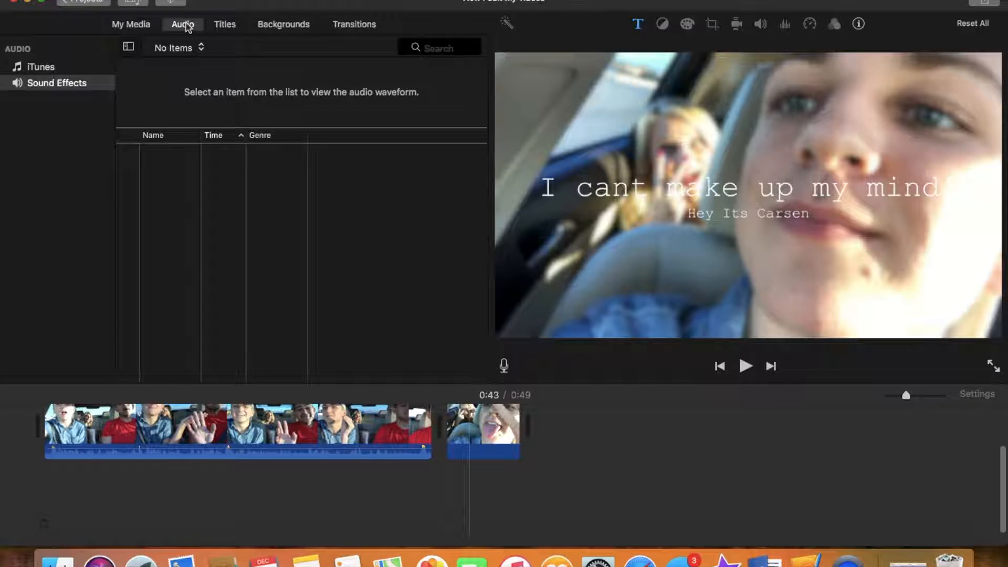
click(65, 83)
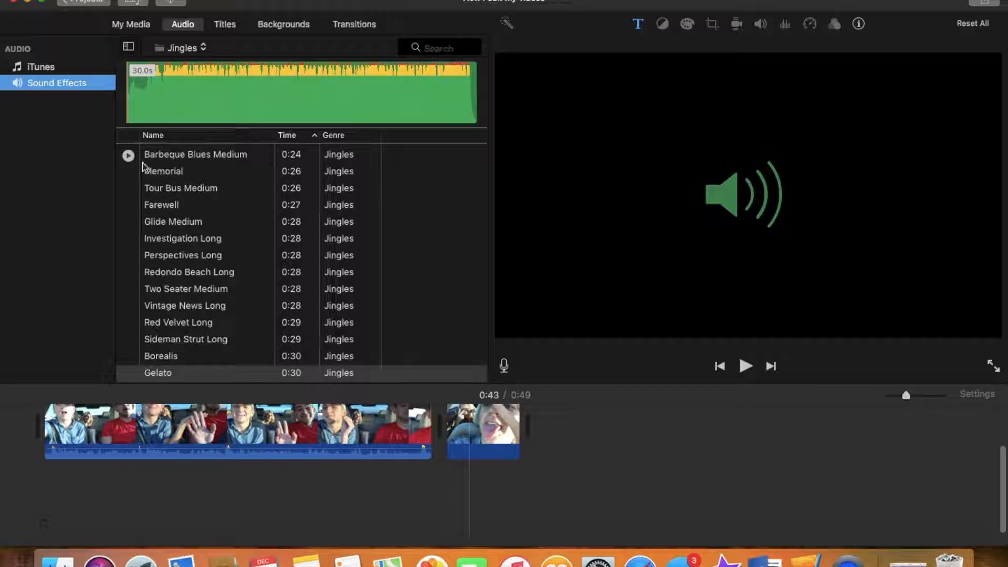
click(128, 189)
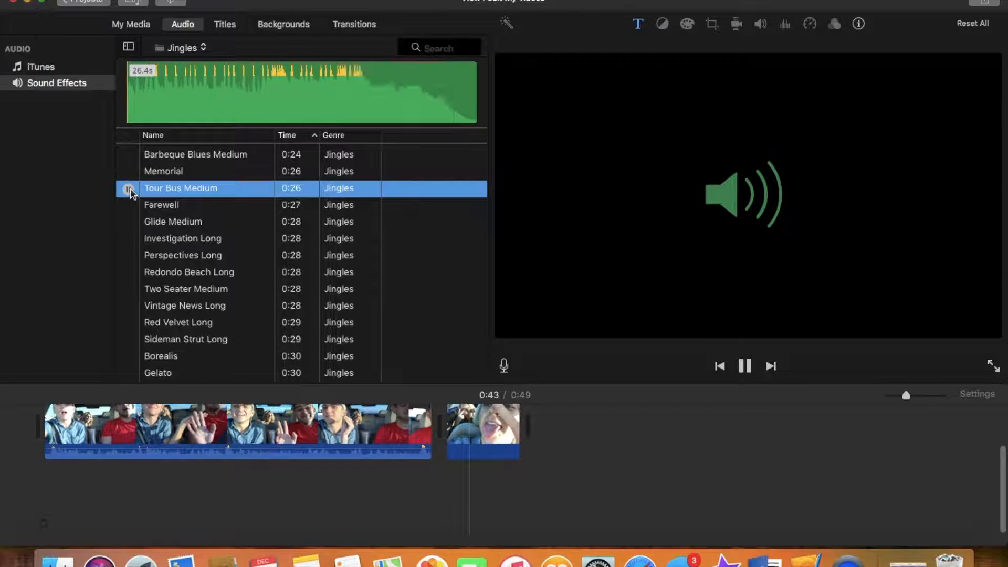
click(129, 222)
scroll(130, 223, down, 3)
scroll(129, 222, down, 15)
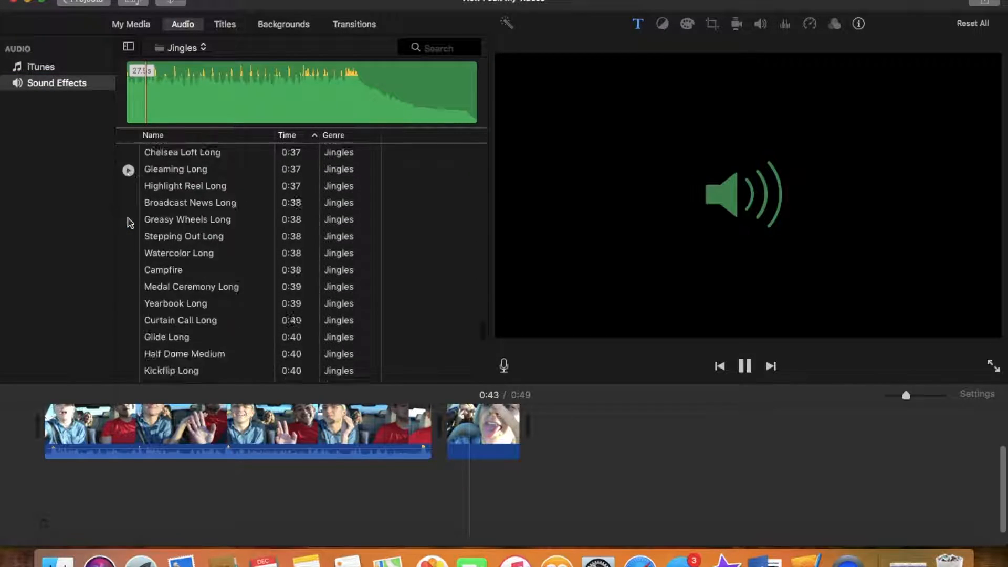
click(127, 302)
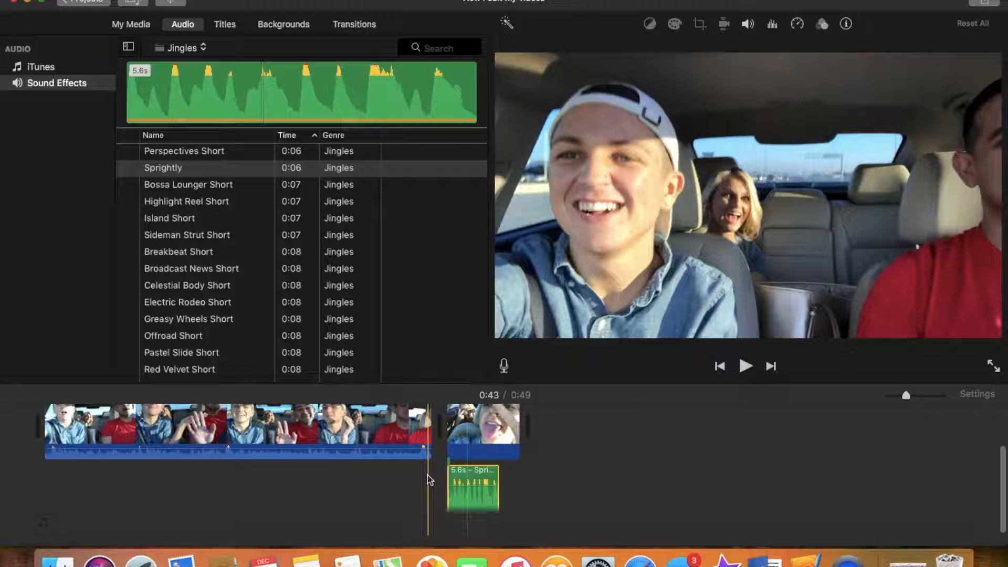
key(space)
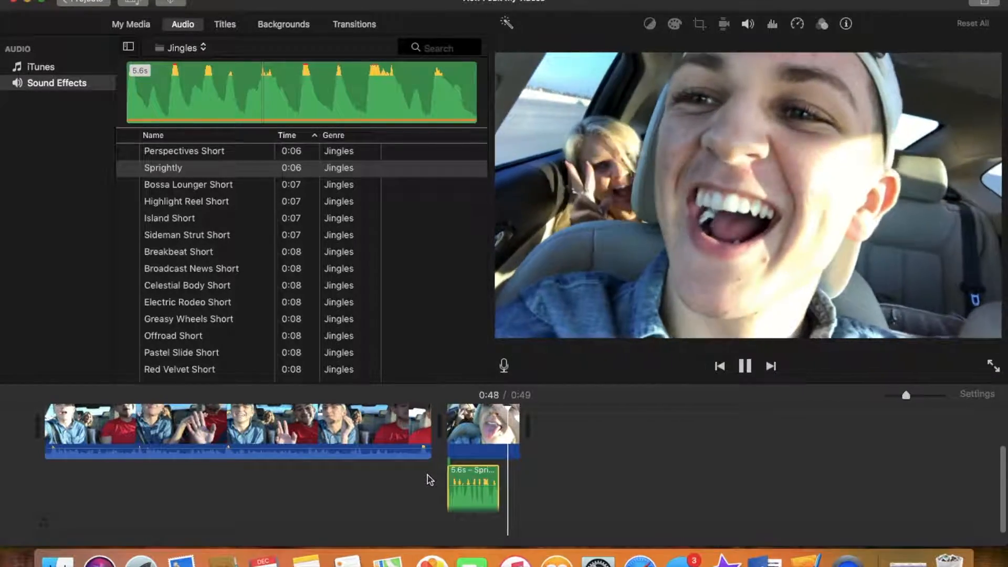
click(443, 479)
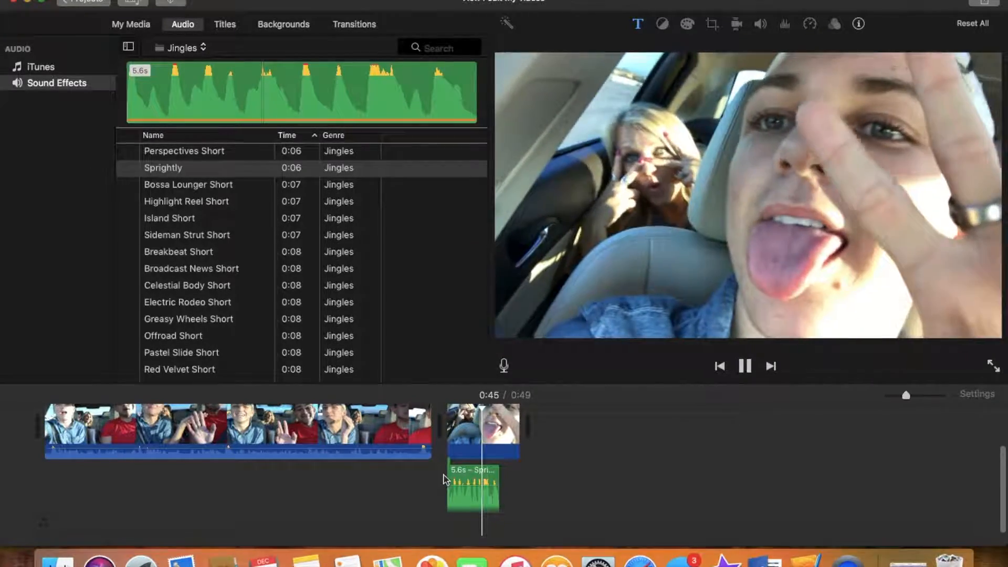
Split the titled clip shortly before its end, near 0:46, and delete the trailing piece.
click(503, 445)
right_click(503, 445)
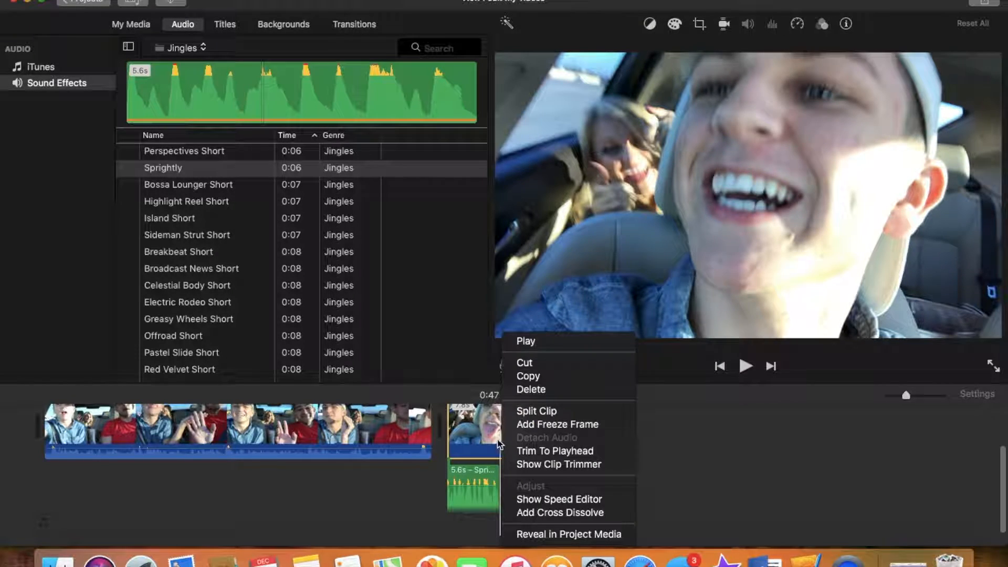
click(479, 436)
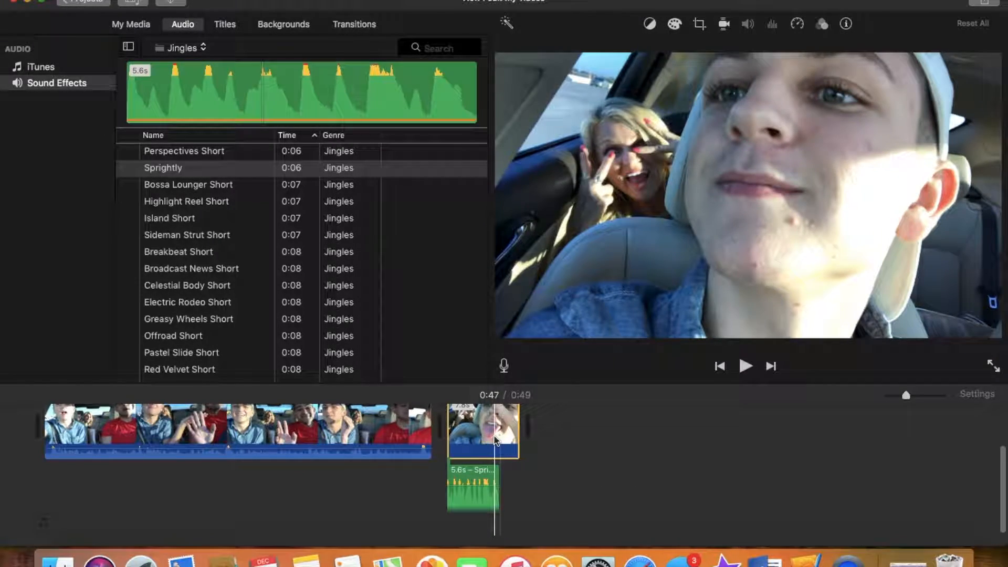
right_click(495, 440)
click(522, 410)
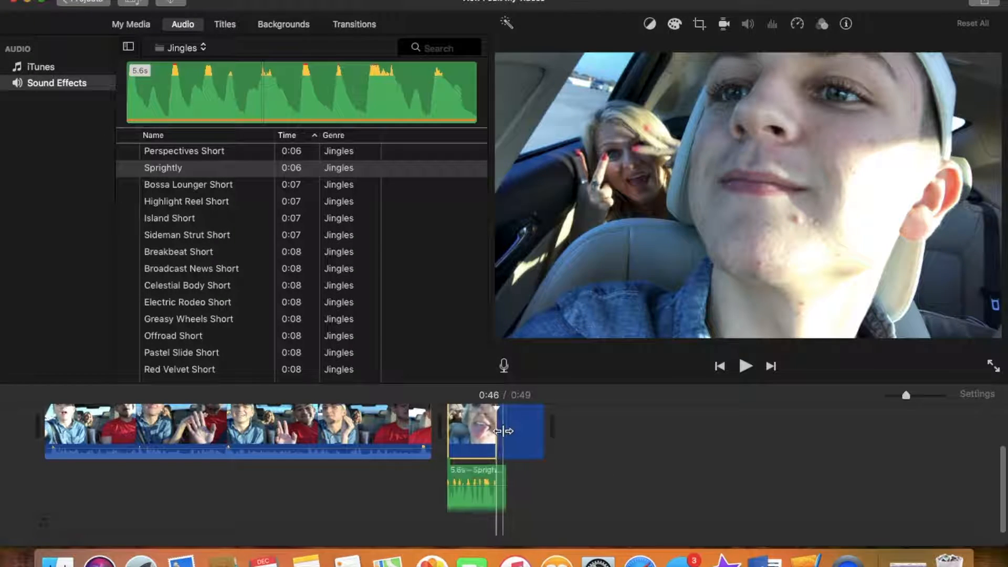
key(Delete)
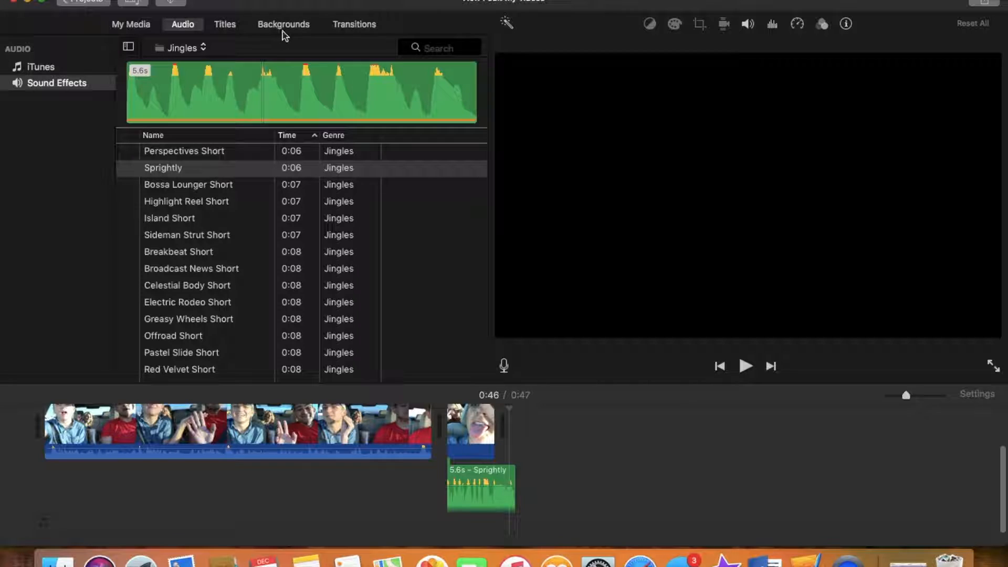
Place a Cross Blur transition at the end of the titled clip and append the 3.5-minute car clip after it.
click(339, 26)
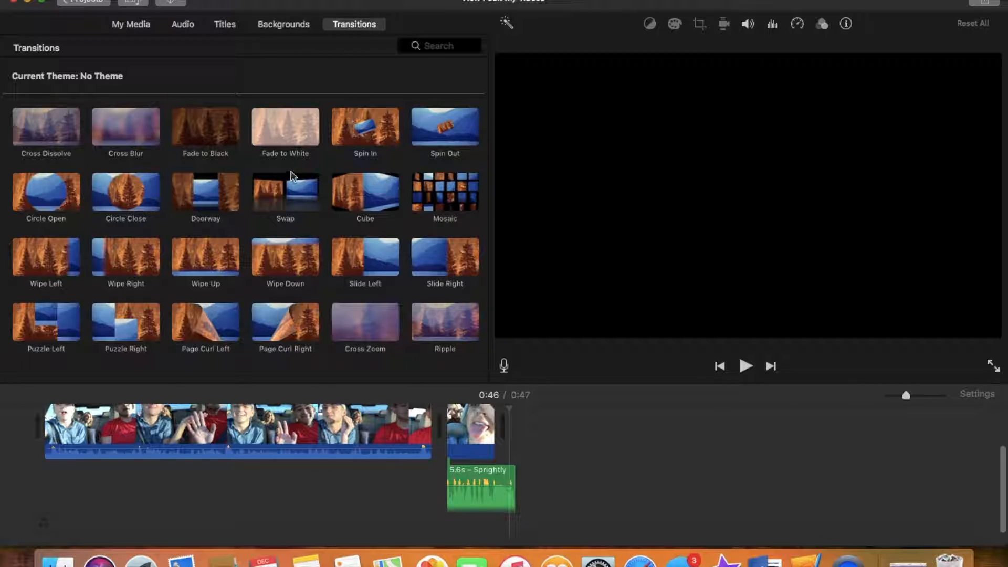
mouse_move(147, 132)
mouse_down()
mouse_move(425, 389)
mouse_move(514, 432)
mouse_move(502, 426)
mouse_up()
key(space)
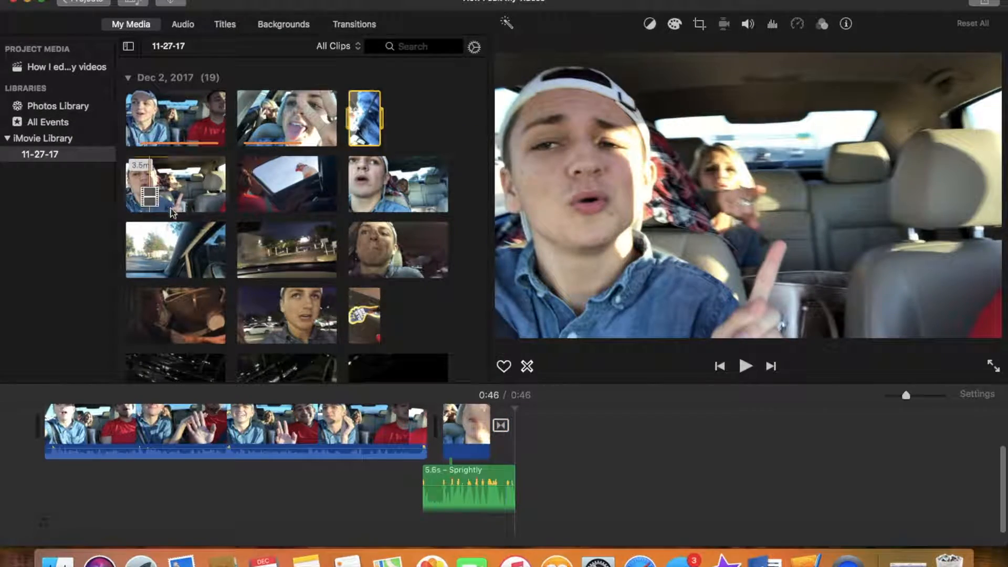
drag(172, 213, 595, 419)
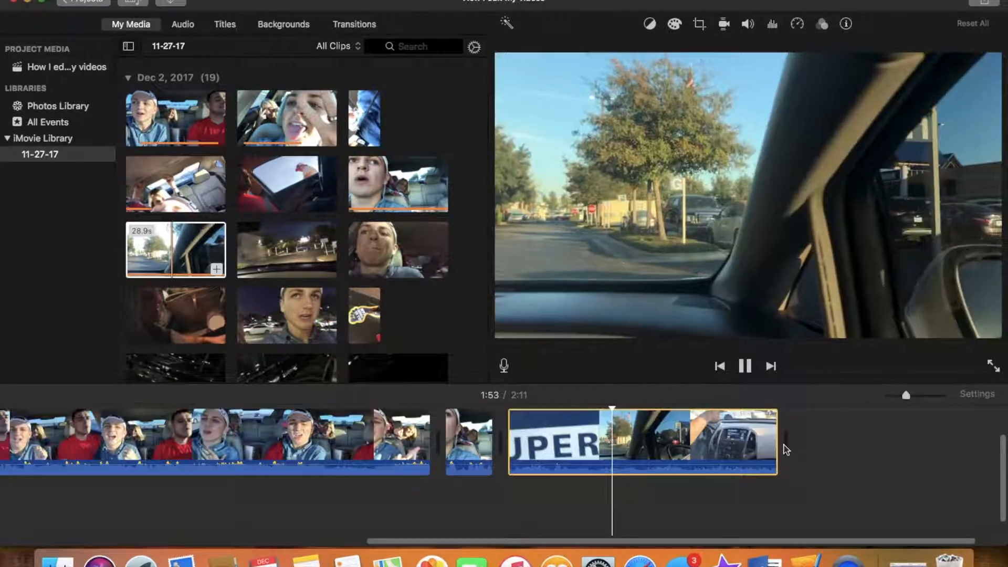
Split the 28.9 s parking lot clip at 1:53 and delete its second part.
key(space)
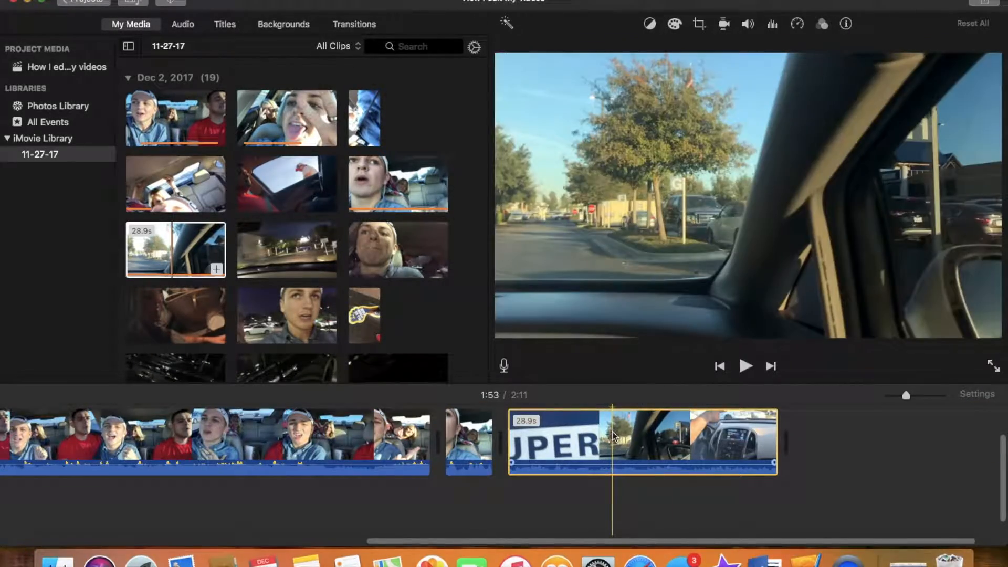
right_click(612, 432)
click(648, 411)
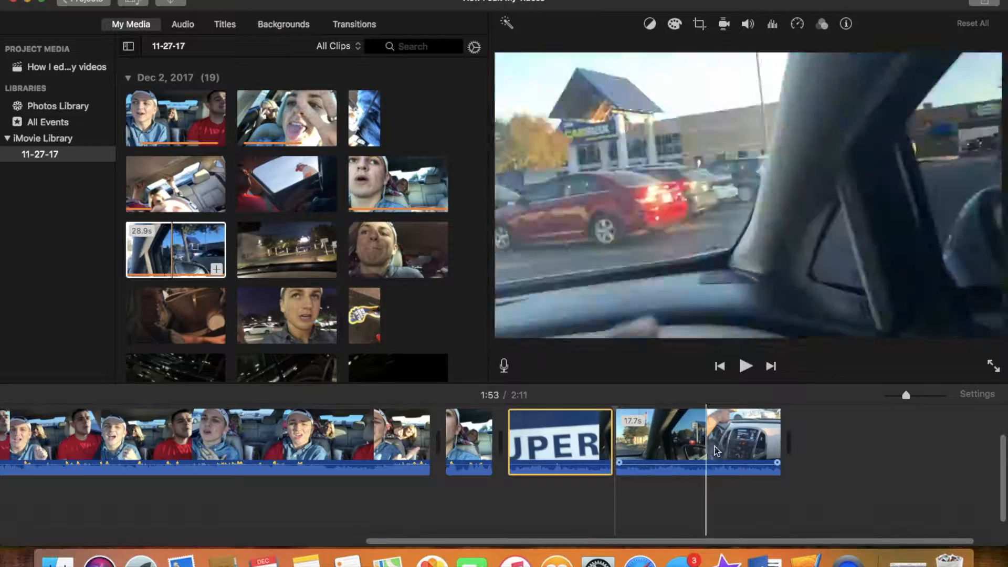
click(704, 444)
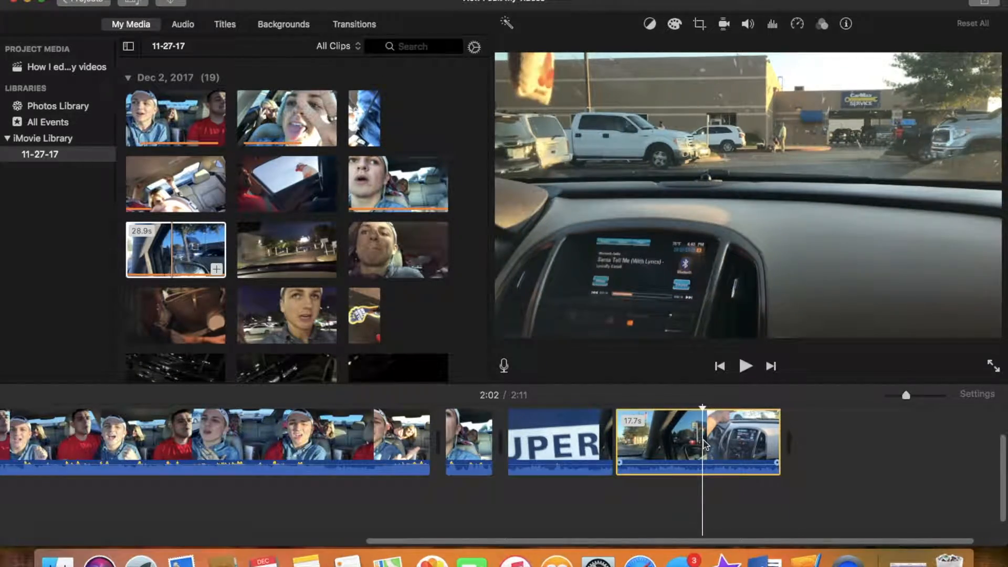
key(Delete)
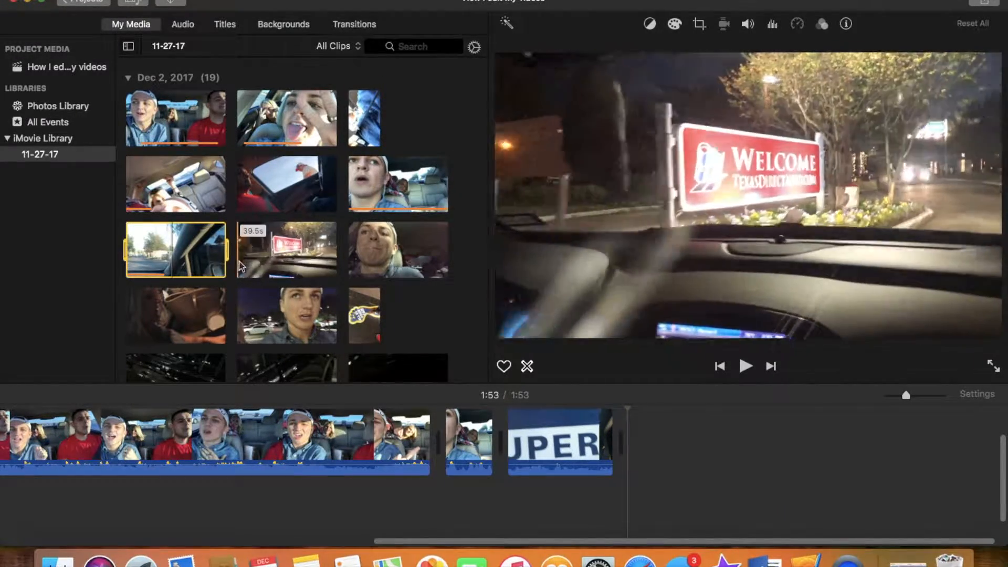
Preview the next library clips and append the 29.8 s night car clip to the end of the timeline.
key(space)
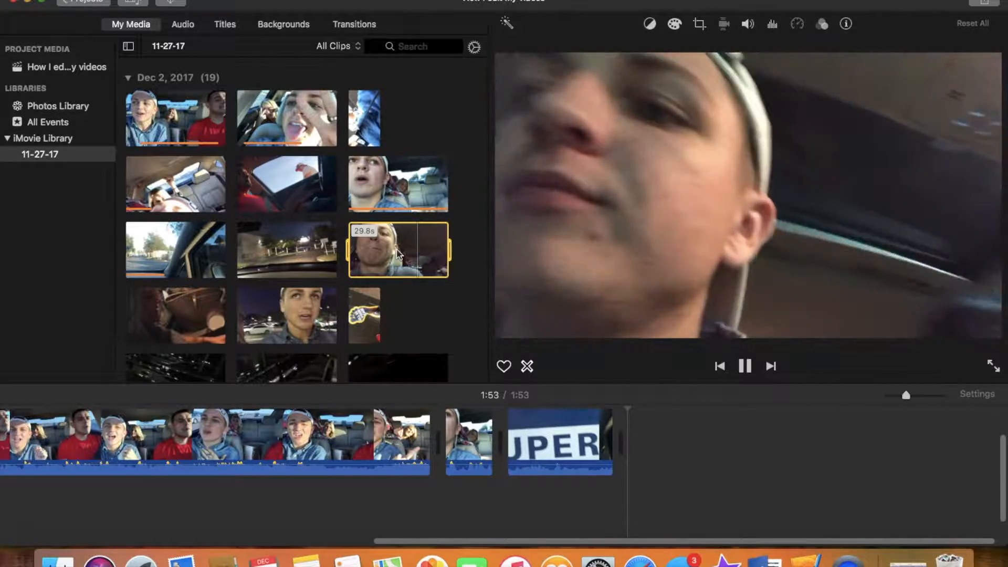
key(space)
drag(677, 469, 651, 449)
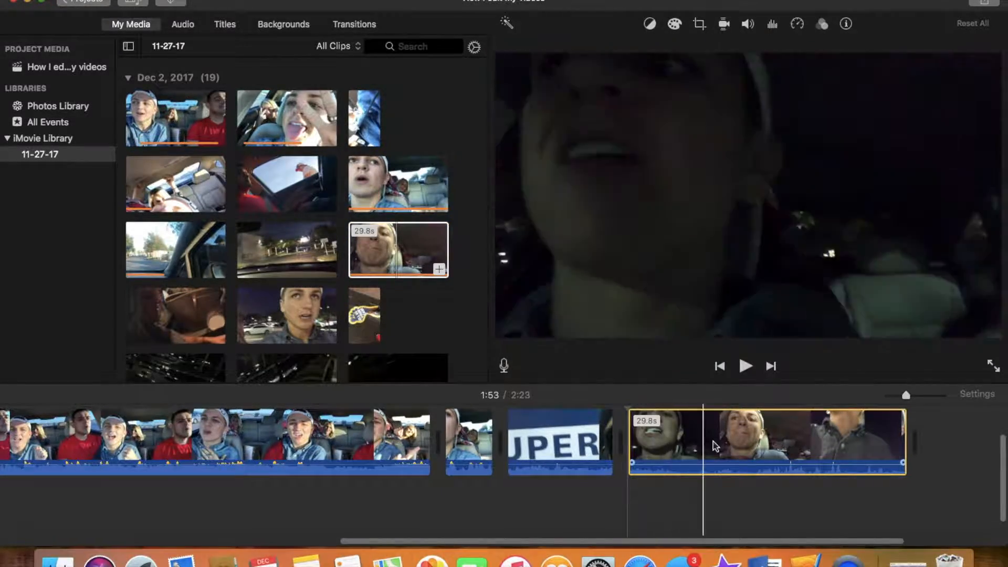
Play the night car clip, split it at 2:04, delete its opening part and review the remainder.
key(space)
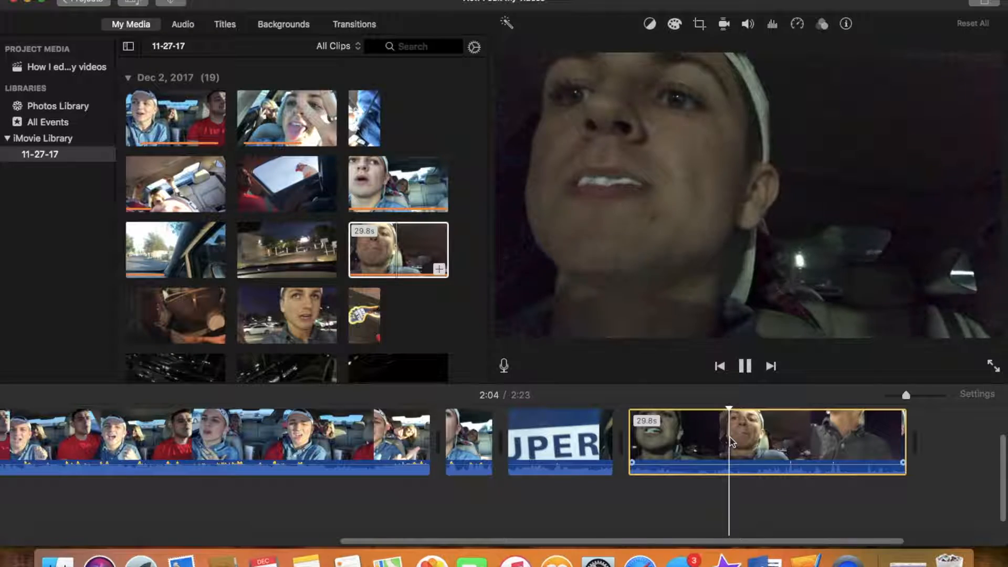
right_click(732, 441)
click(765, 412)
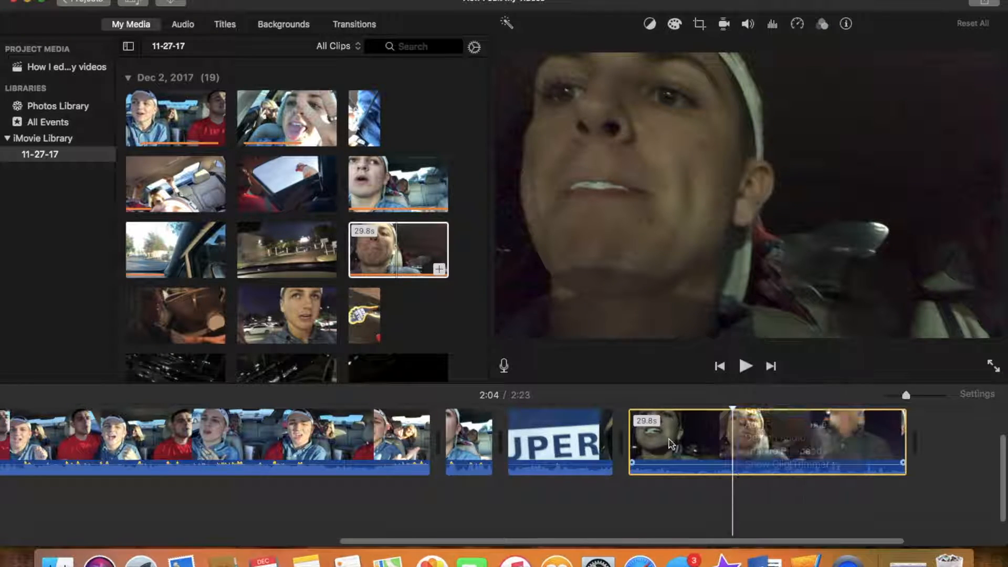
key(Delete)
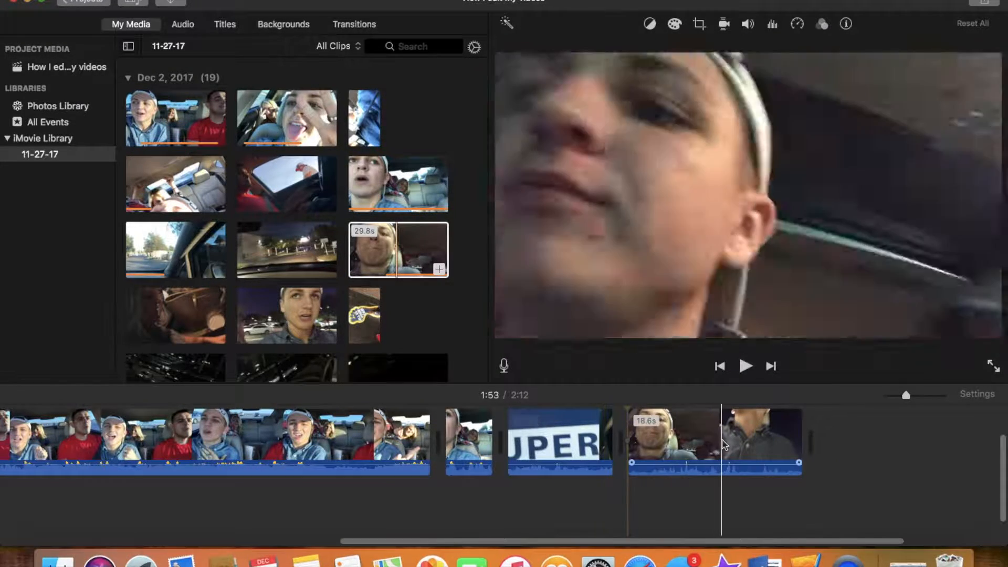
key(space)
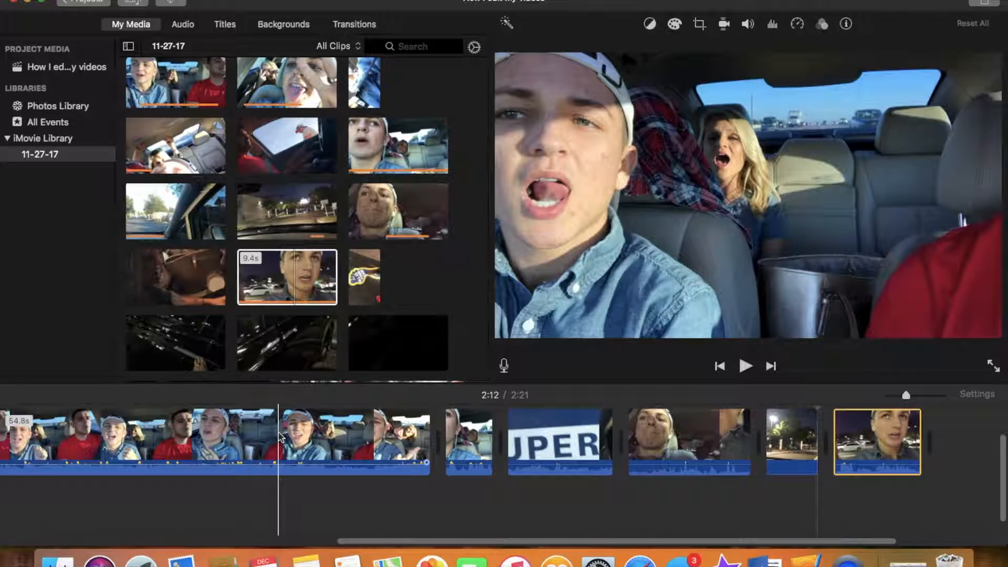
Append the 9.3 s vertical footprint clip to the end of the timeline and play its start.
click(364, 277)
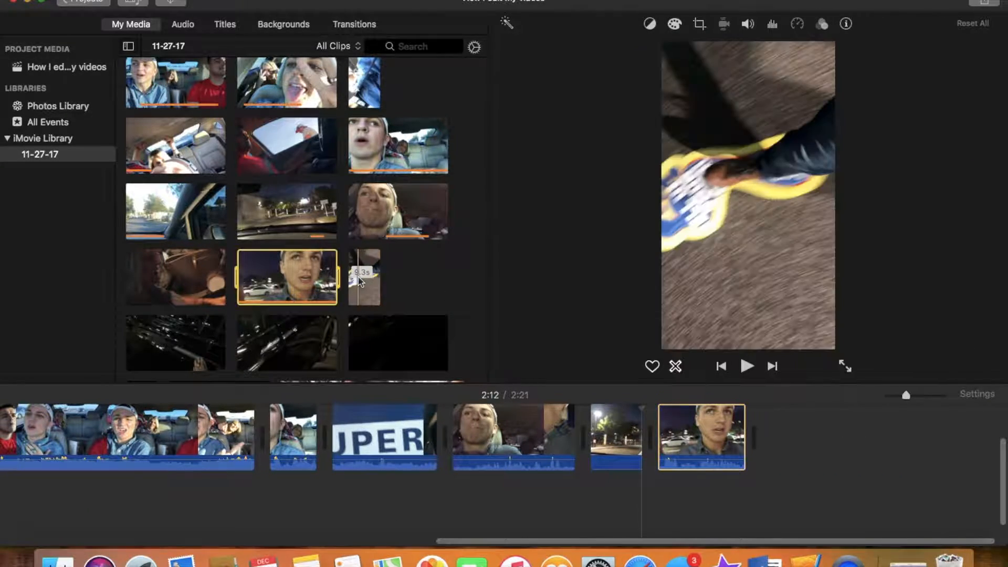
drag(341, 279, 805, 441)
key(space)
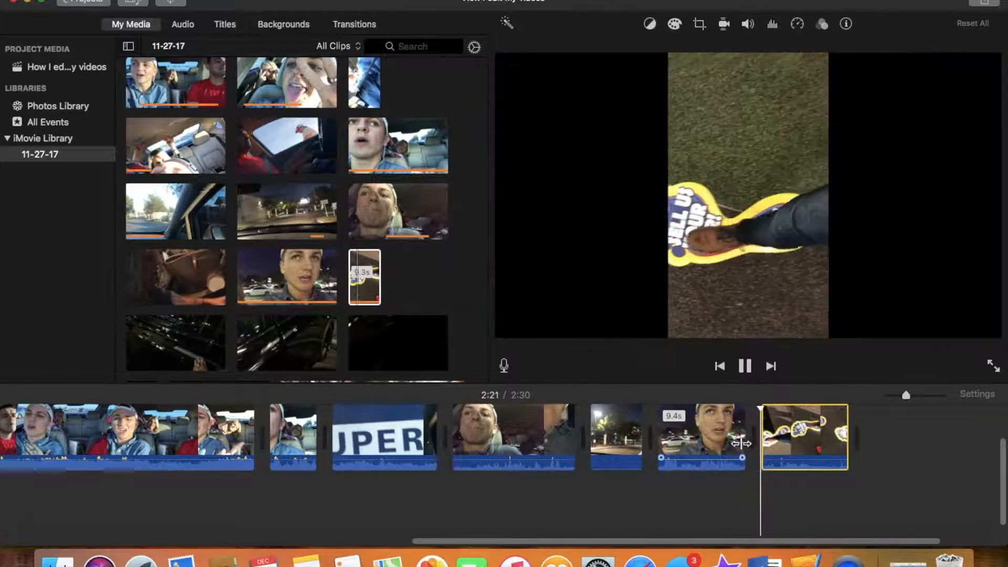
key(space)
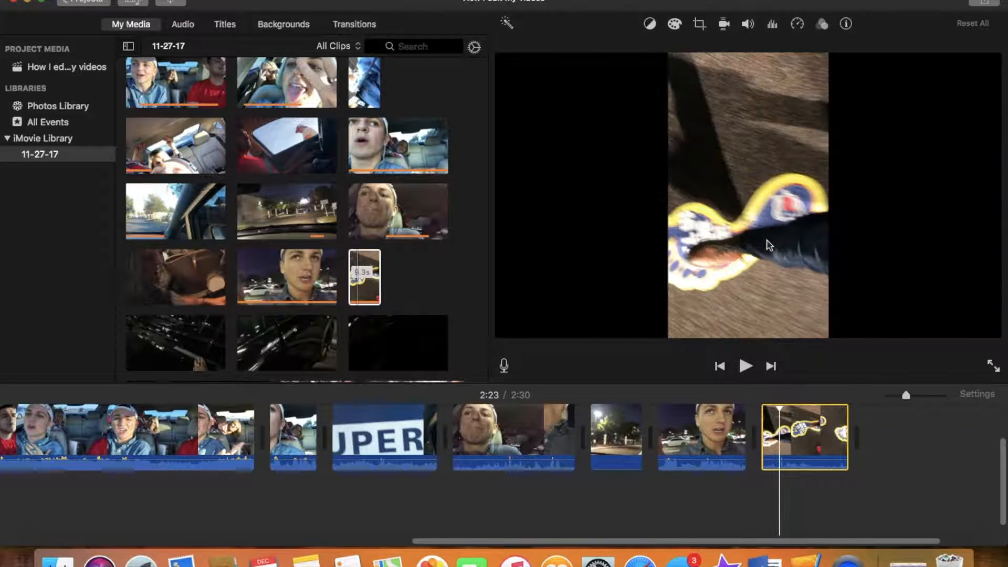
Rotate the footprint clip 90° clockwise so it fills the frame, and play it back.
click(847, 25)
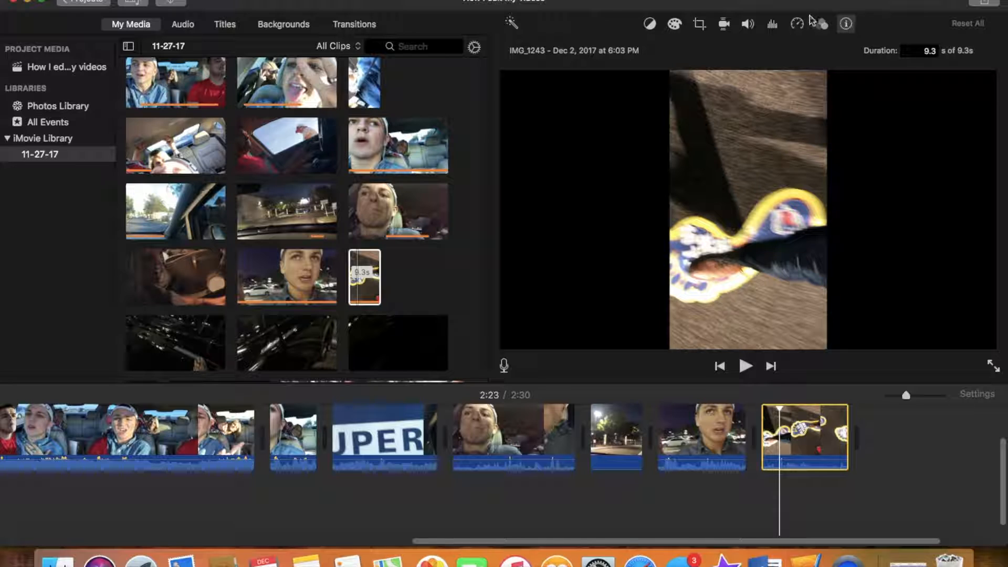
click(700, 25)
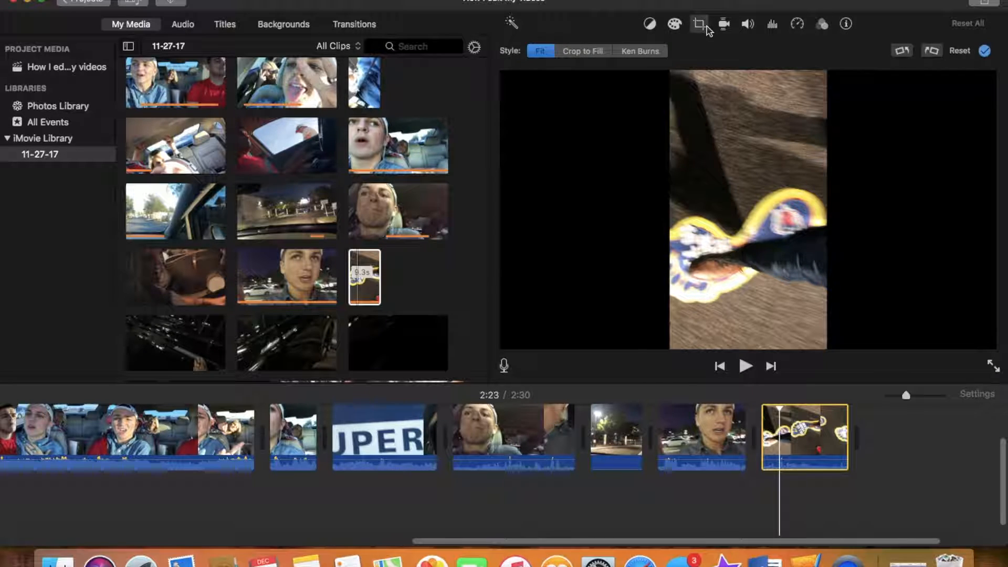
click(933, 51)
click(746, 367)
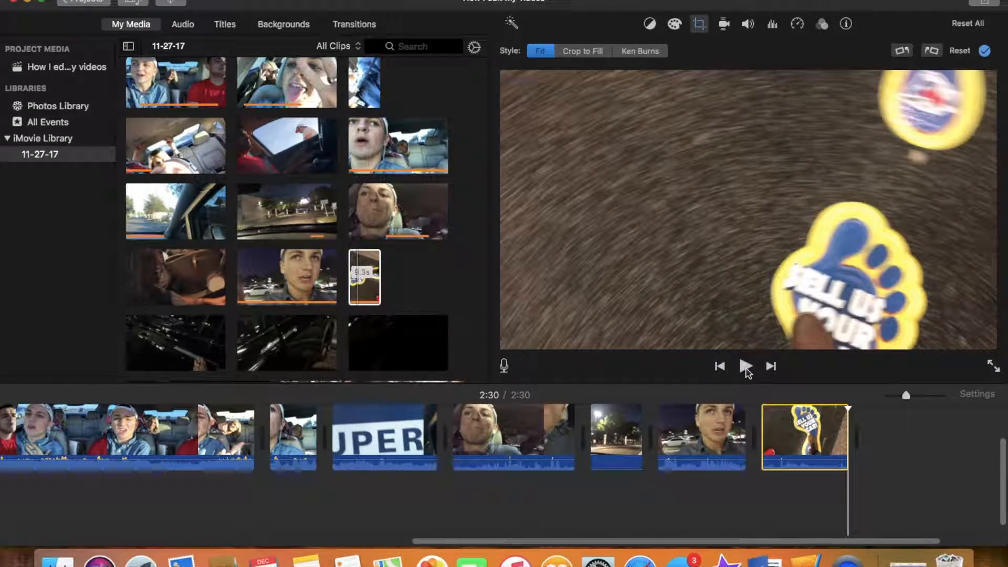
Set the footprint clip's playback speed to Fast.
click(795, 434)
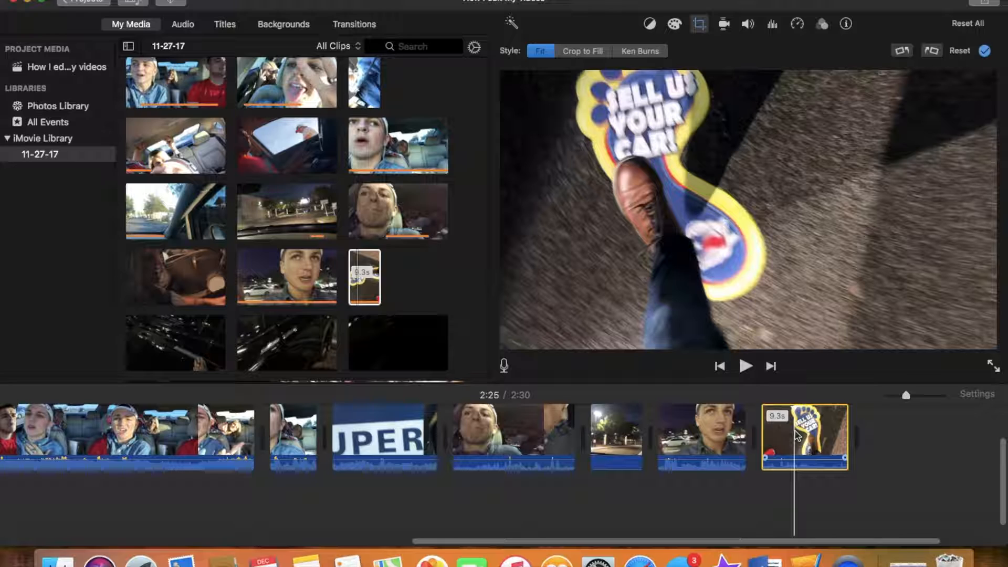
right_click(801, 436)
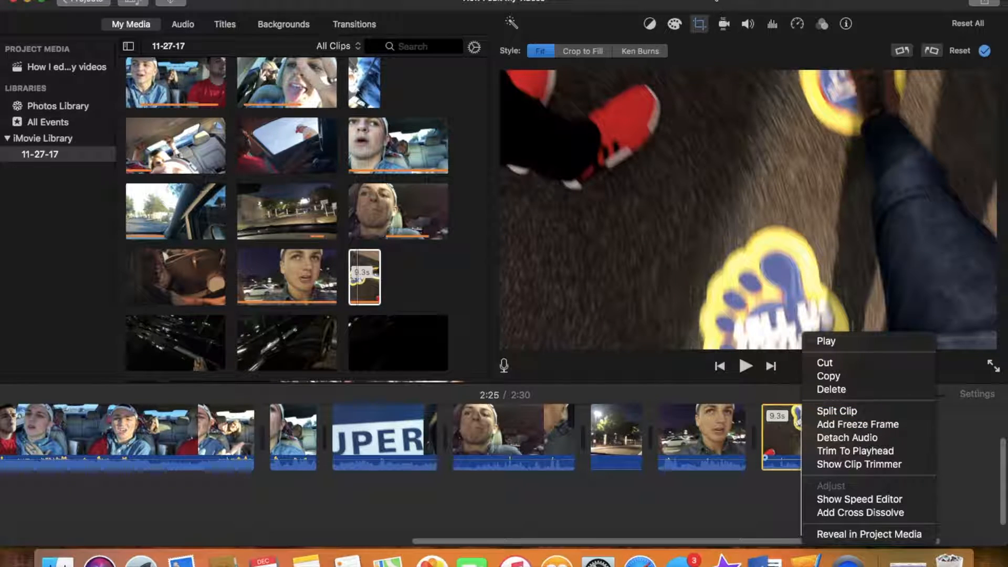
click(788, 28)
click(798, 26)
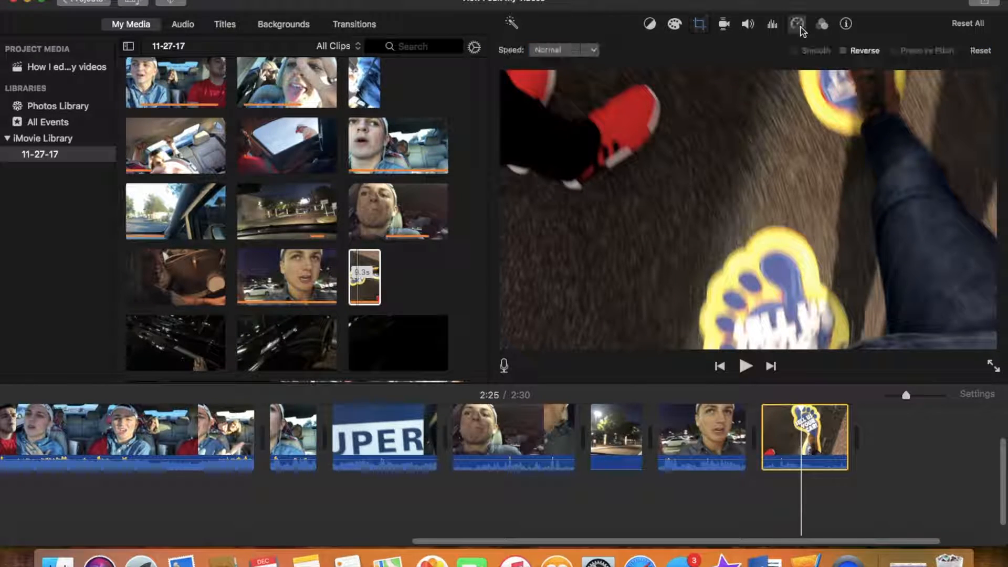
click(583, 52)
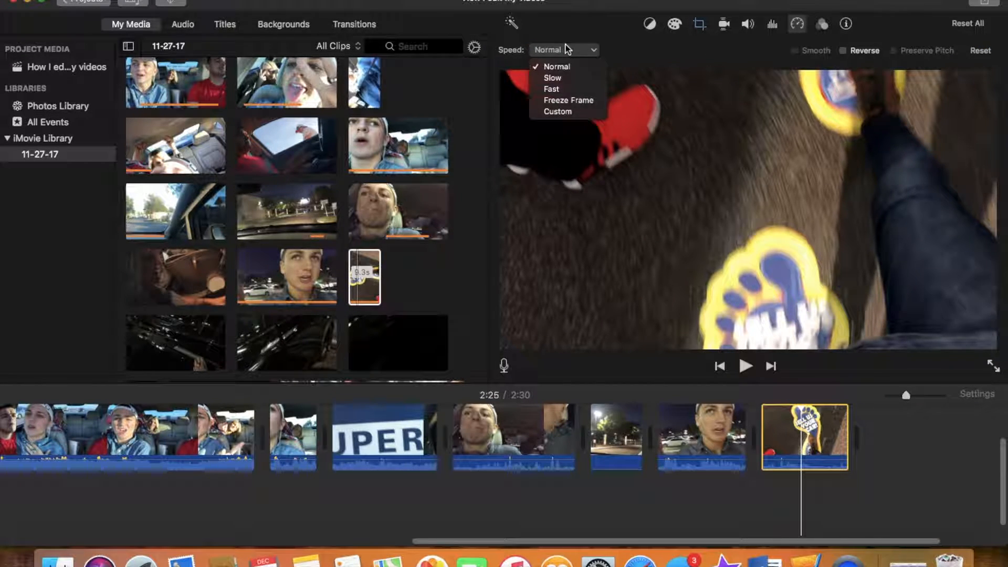
click(566, 90)
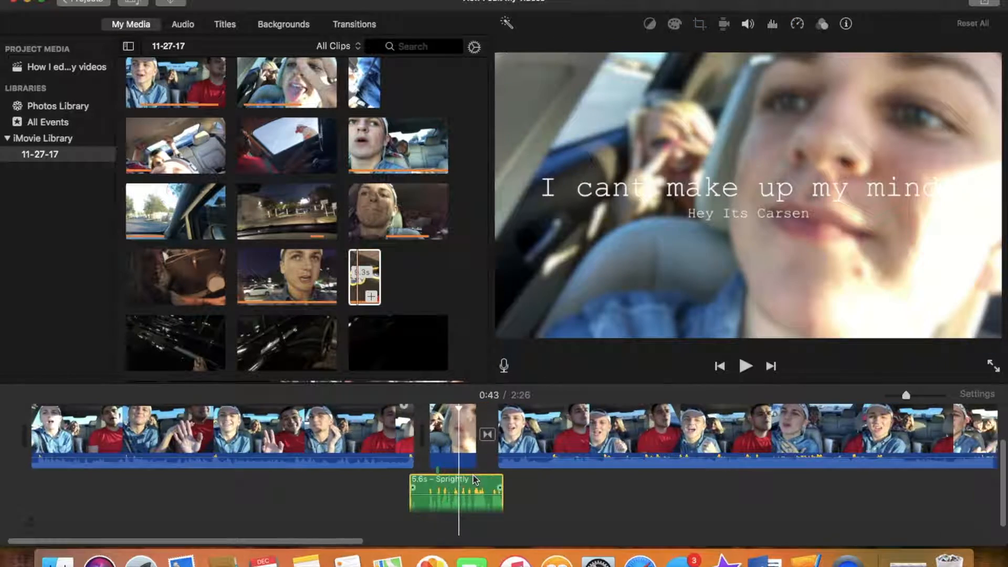
Try the Sprightly jingle under the night driving clip, play it from the clip's start, and delete the jingle.
scroll(474, 478, right, 5)
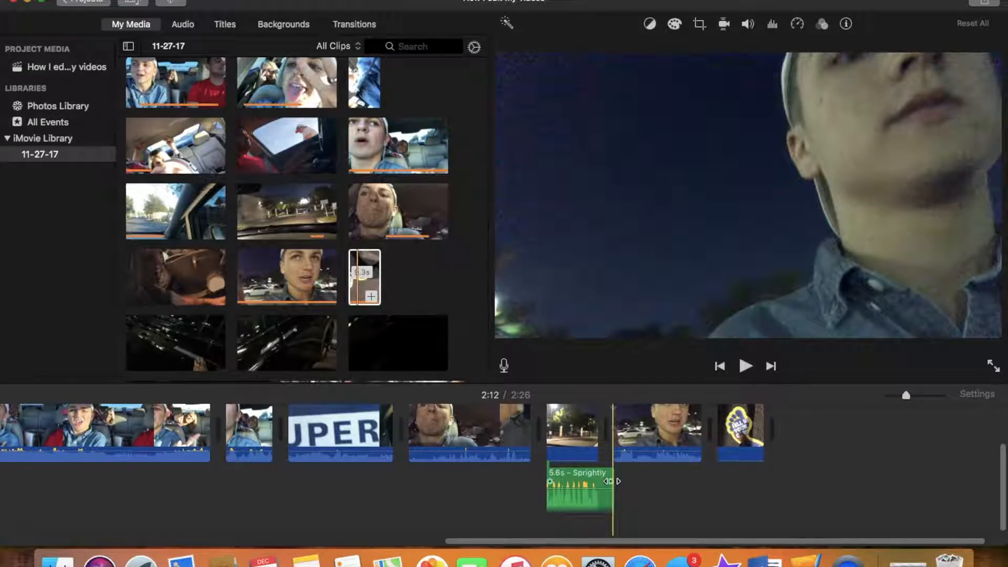
key(space)
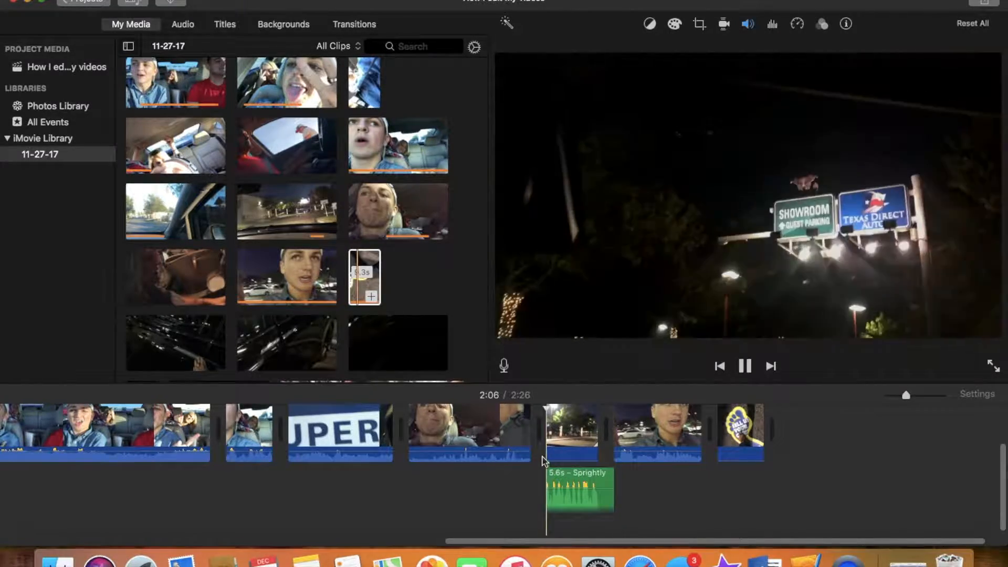
click(584, 479)
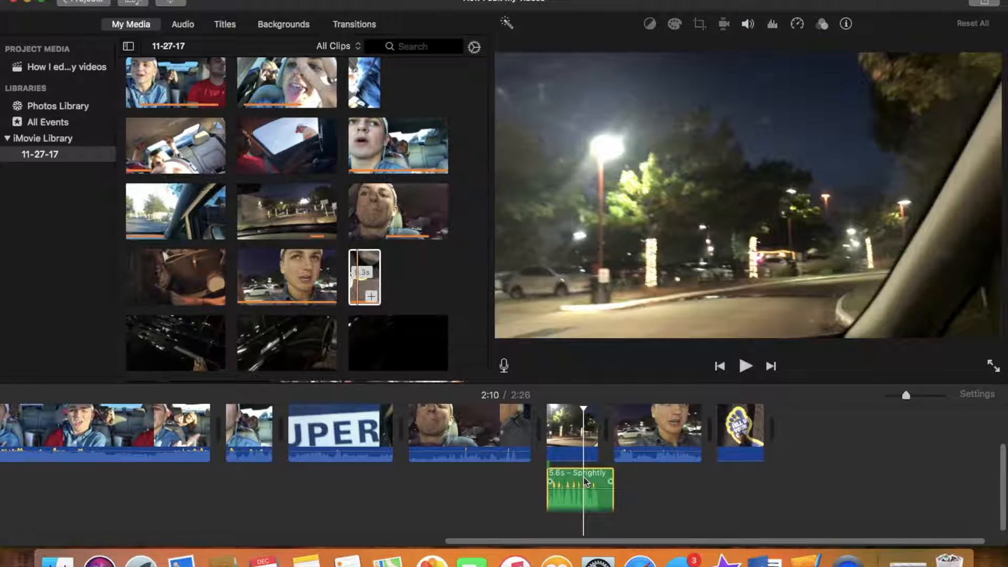
key(Delete)
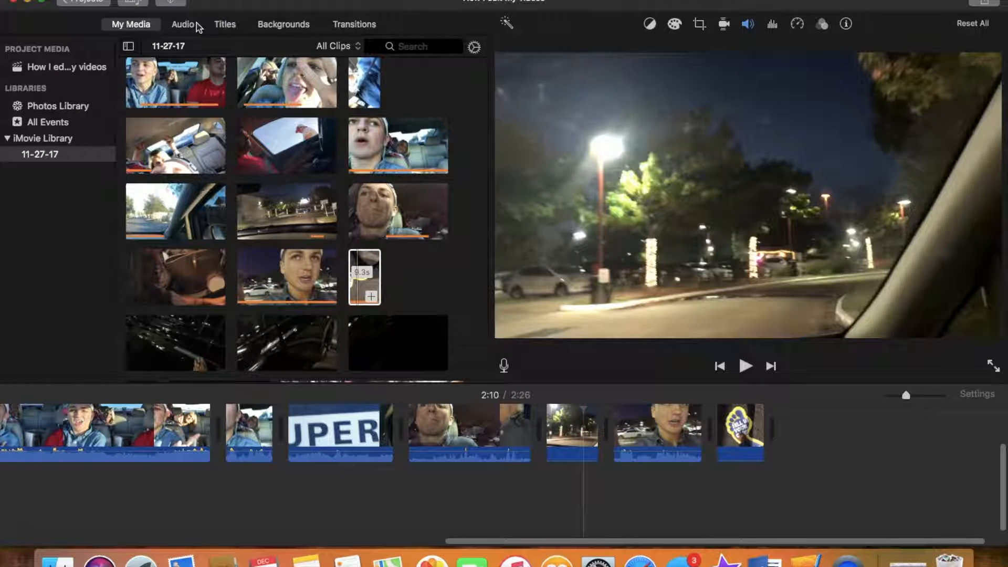
Audition the short jingles in the sound effects library, from Bossa Lounger Short through Electric Rodeo Short.
click(224, 26)
click(182, 25)
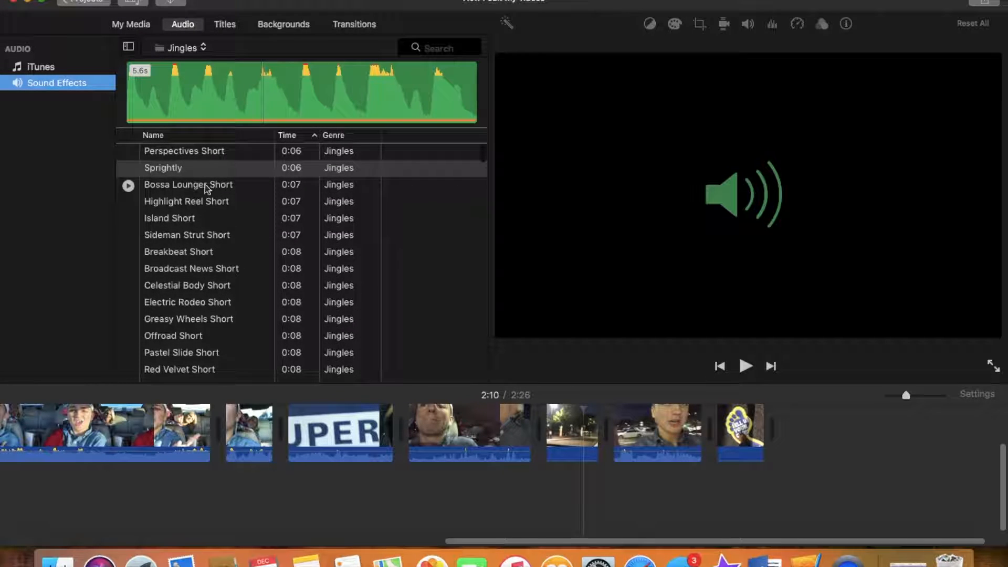
click(128, 185)
click(128, 202)
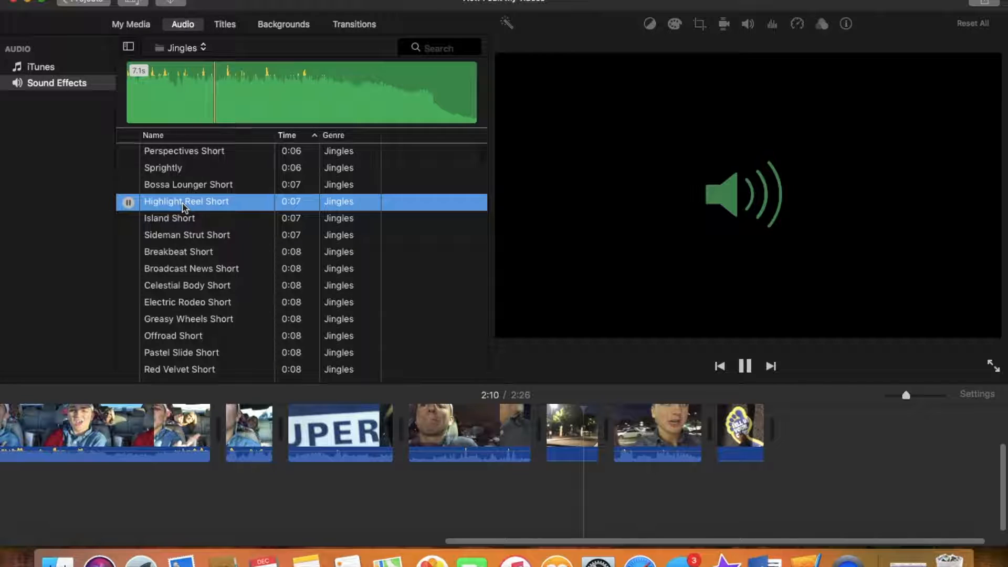
click(128, 218)
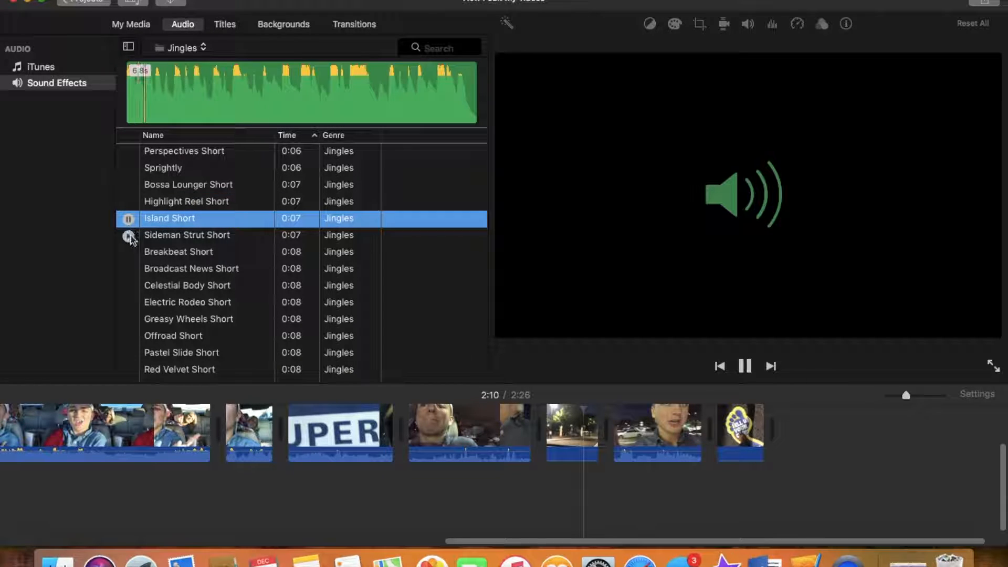
click(129, 236)
click(128, 252)
click(128, 270)
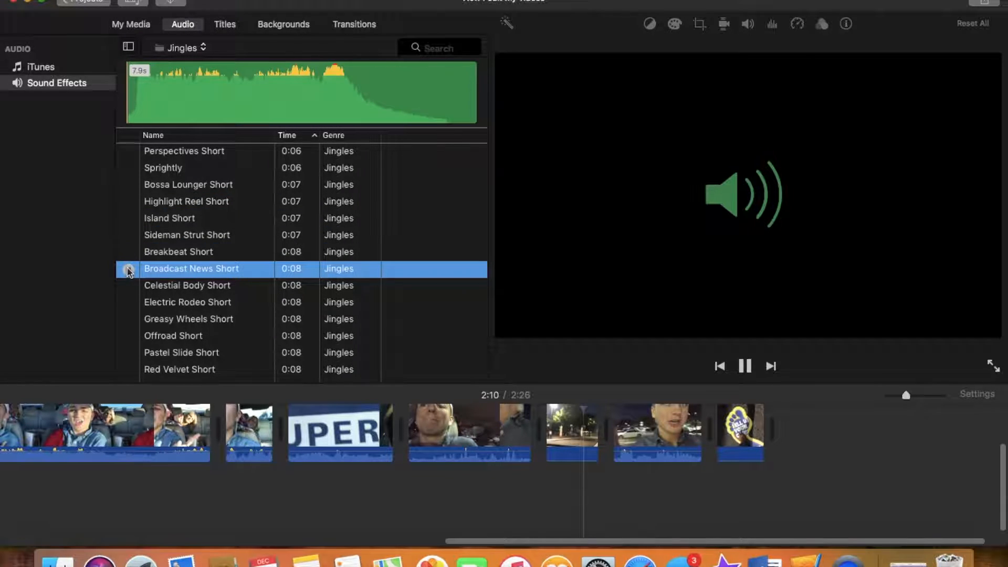
click(128, 286)
click(128, 303)
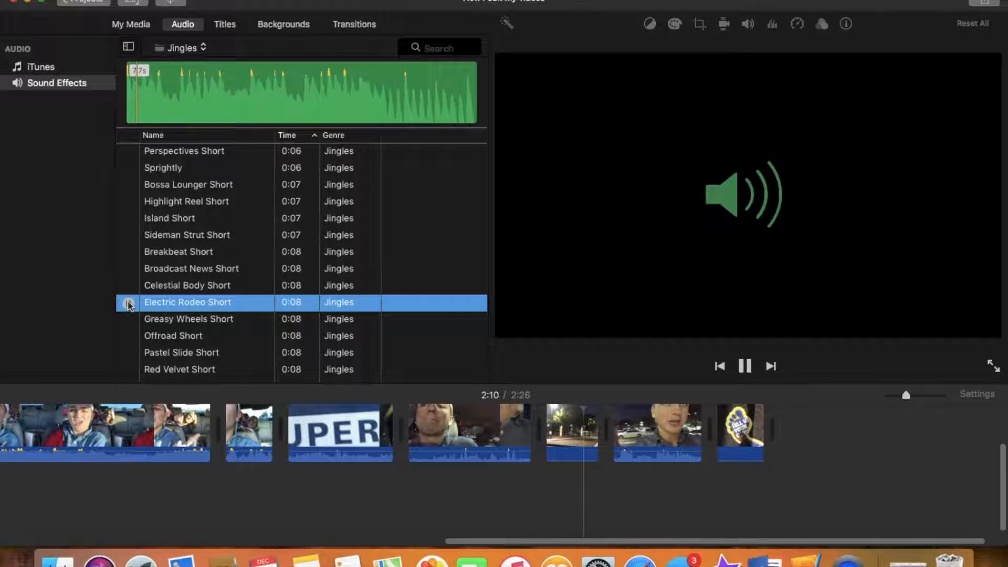
scroll(126, 294, down, 2)
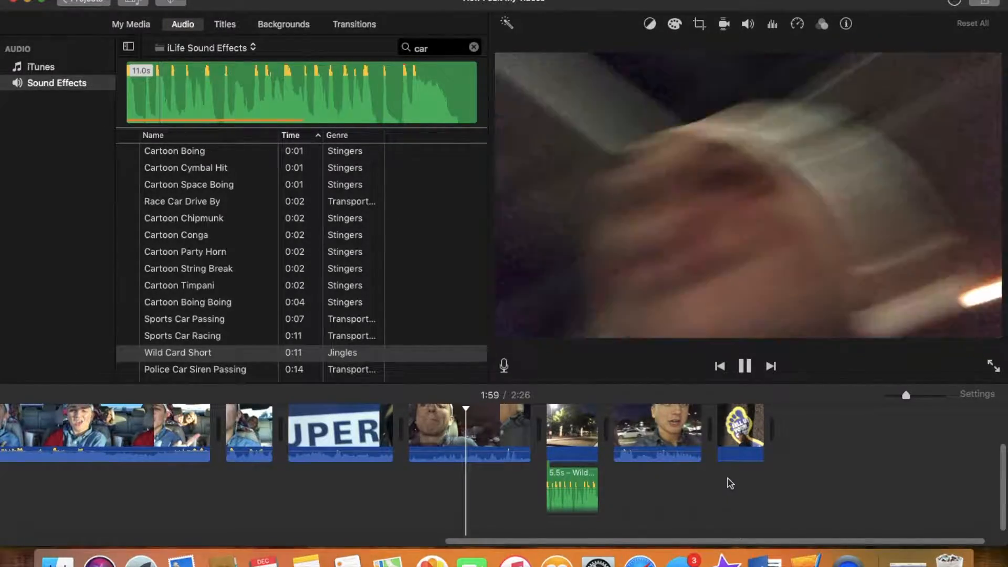
Copy the Wild Card jingle from the night driving clip and place the copy under the start of the footprint clip.
click(730, 509)
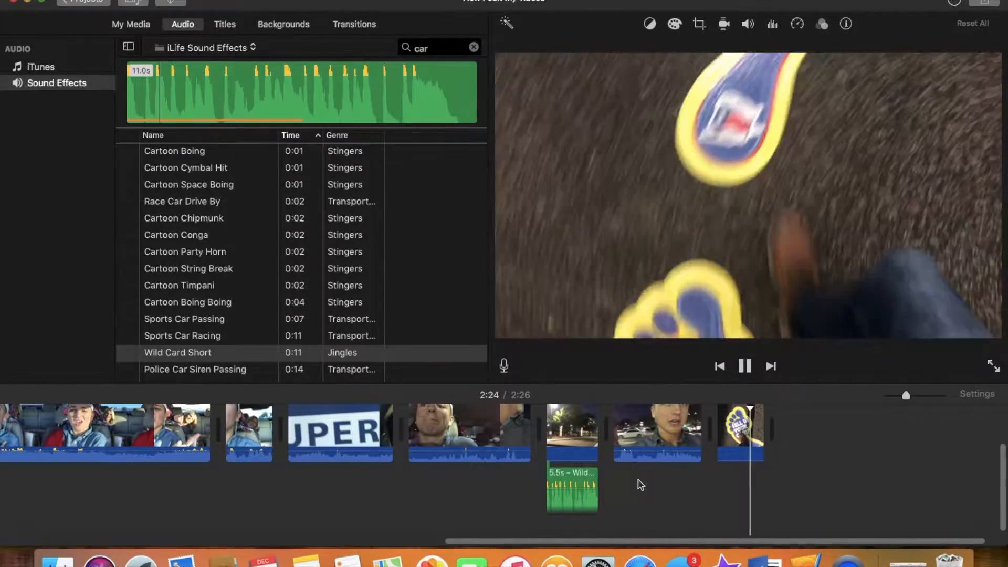
click(563, 477)
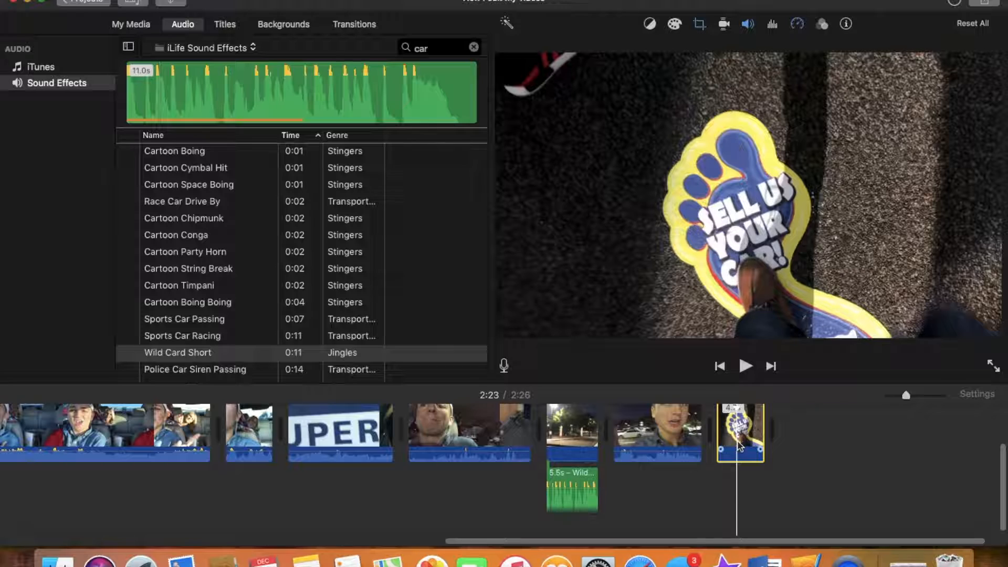
key(super+v)
drag(772, 482, 752, 482)
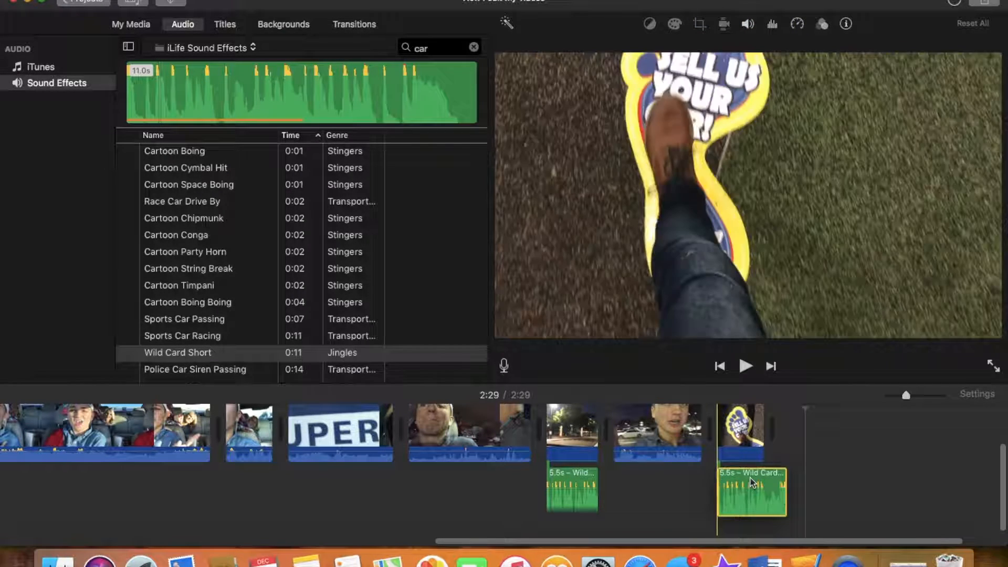
Trim the footprint clip's Wild Card jingle to 4.7 s and add a long fade-out at its end.
click(774, 492)
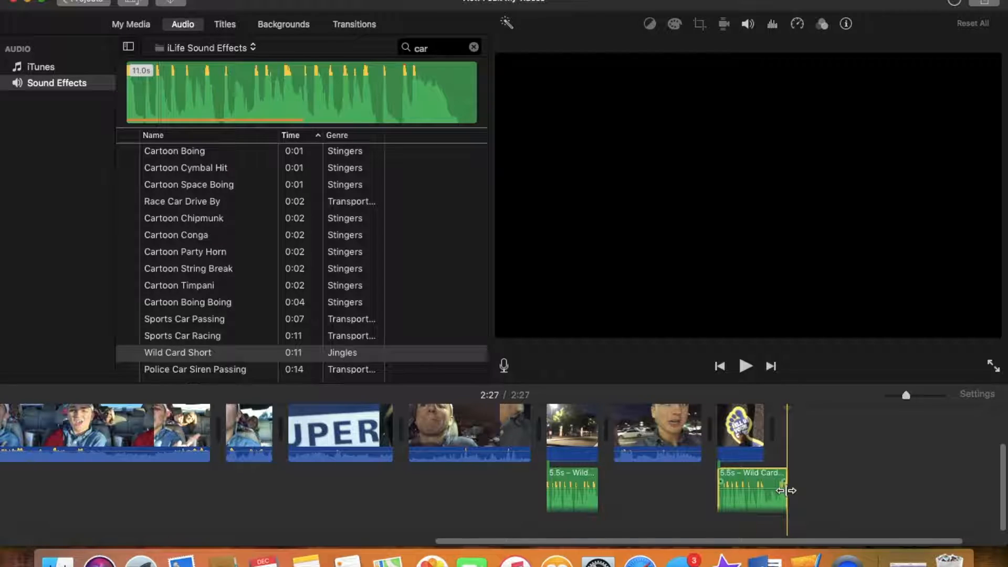
drag(786, 490, 748, 491)
key(space)
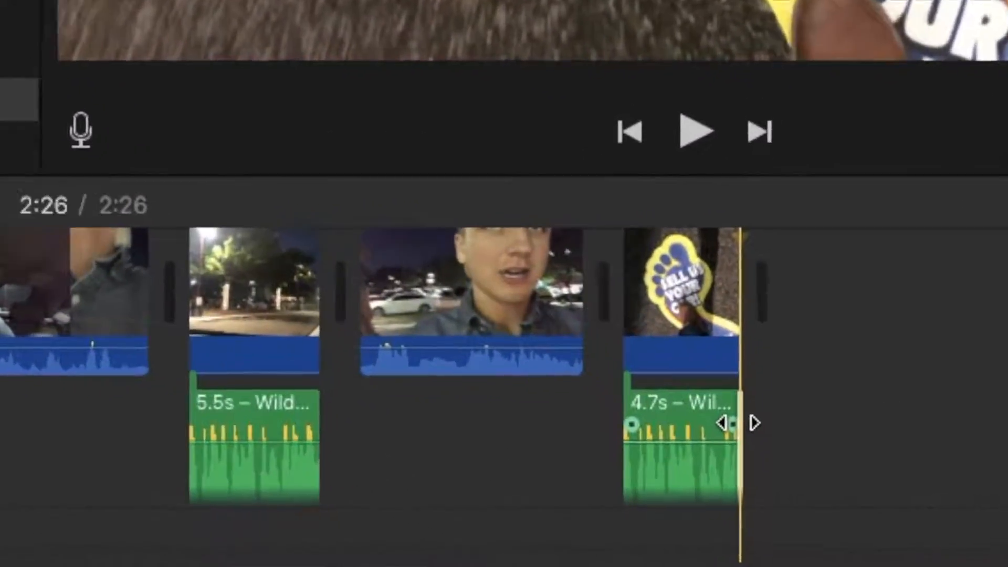
drag(734, 424, 696, 425)
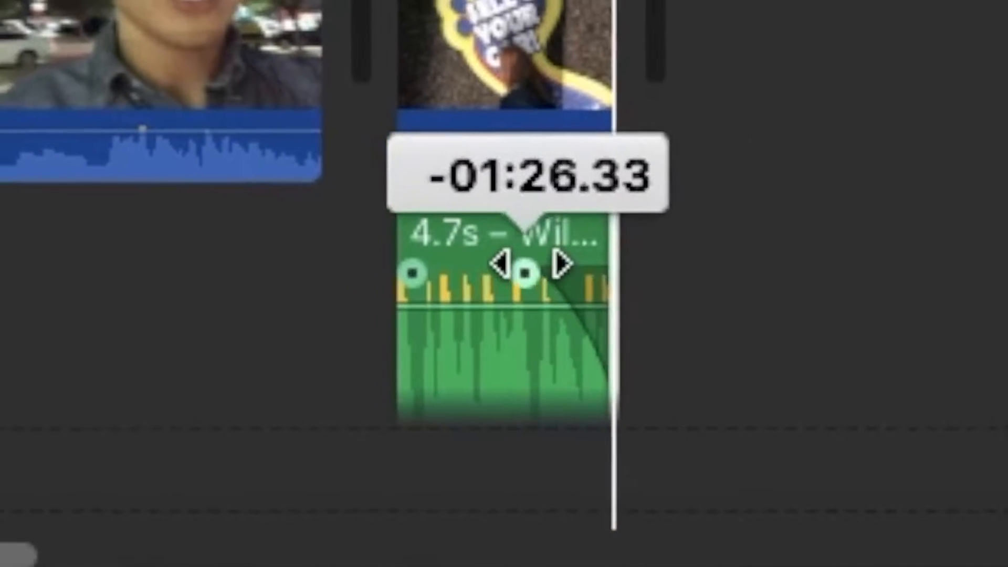
drag(531, 263, 377, 265)
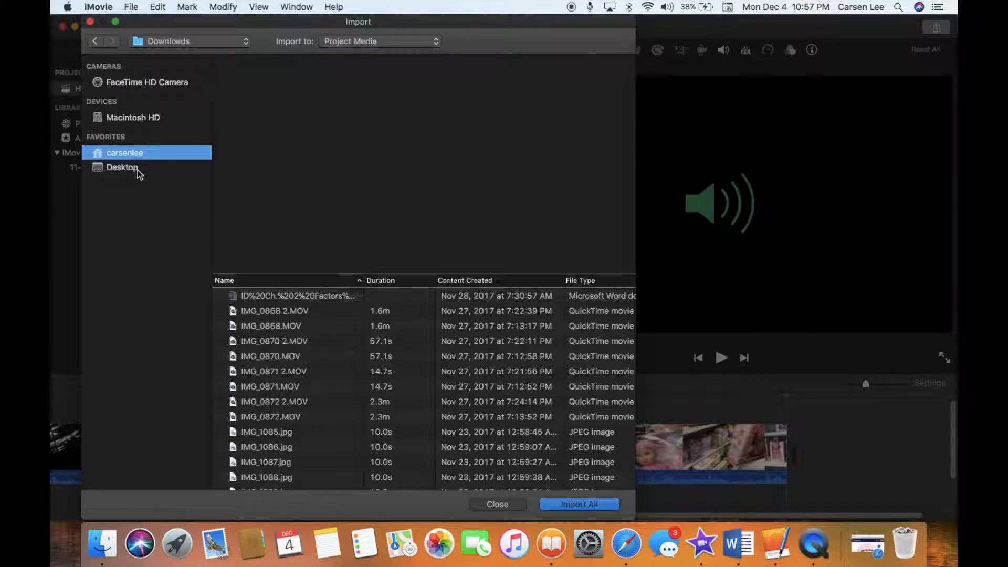
Import Video Outro from the Desktop's Youtube > Video Basics folder and append it to the end of the timeline.
click(126, 168)
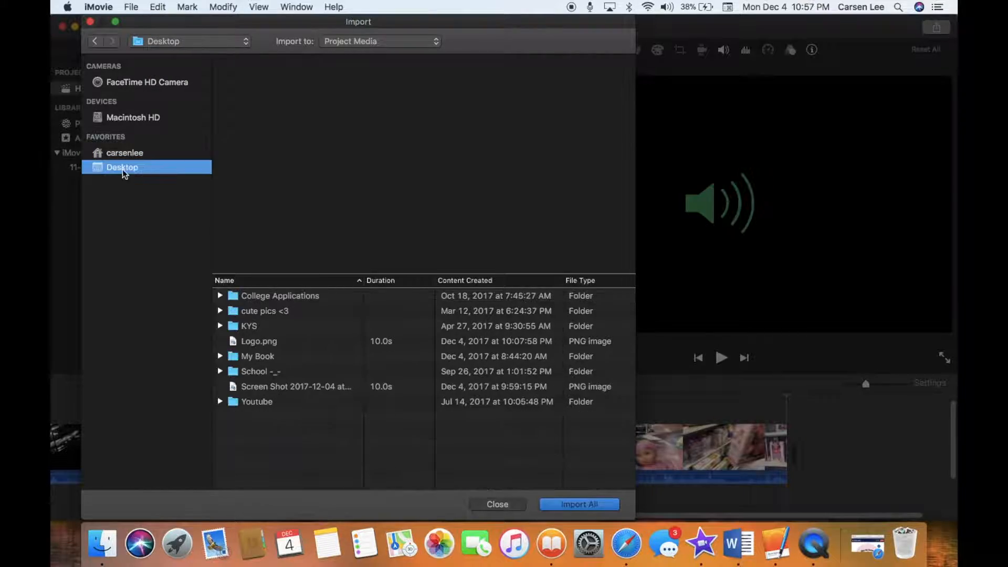
double_click(257, 403)
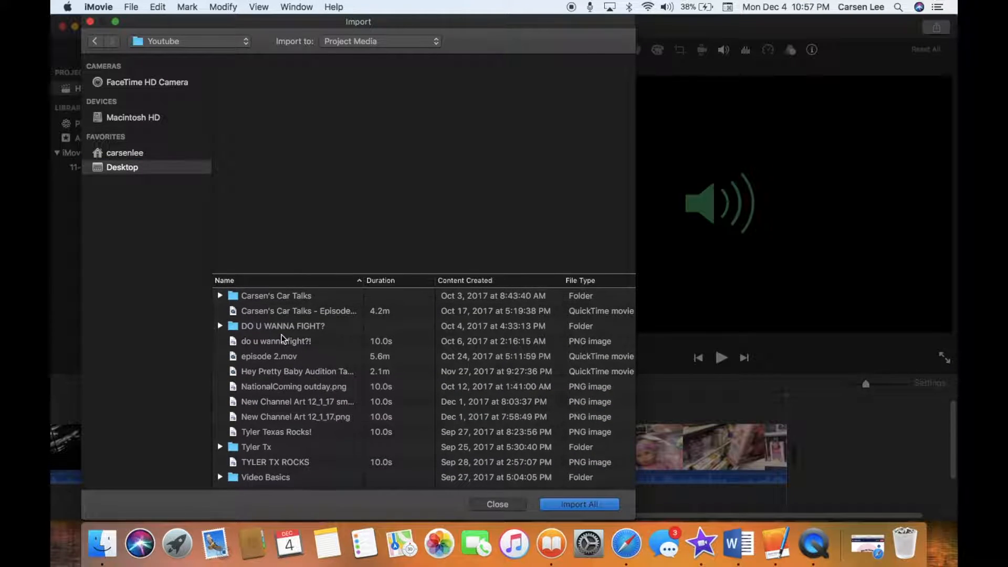
click(274, 477)
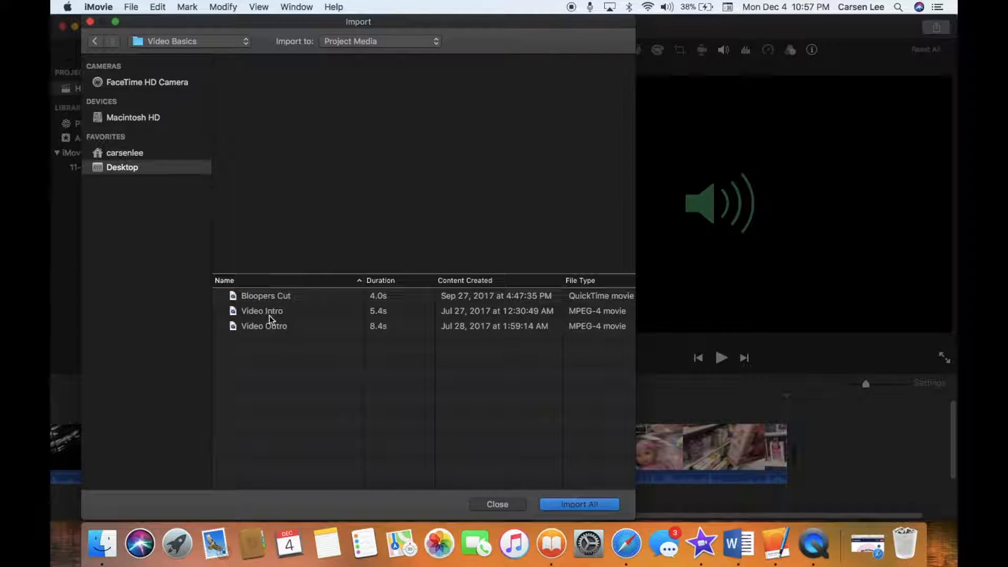
click(273, 327)
click(551, 498)
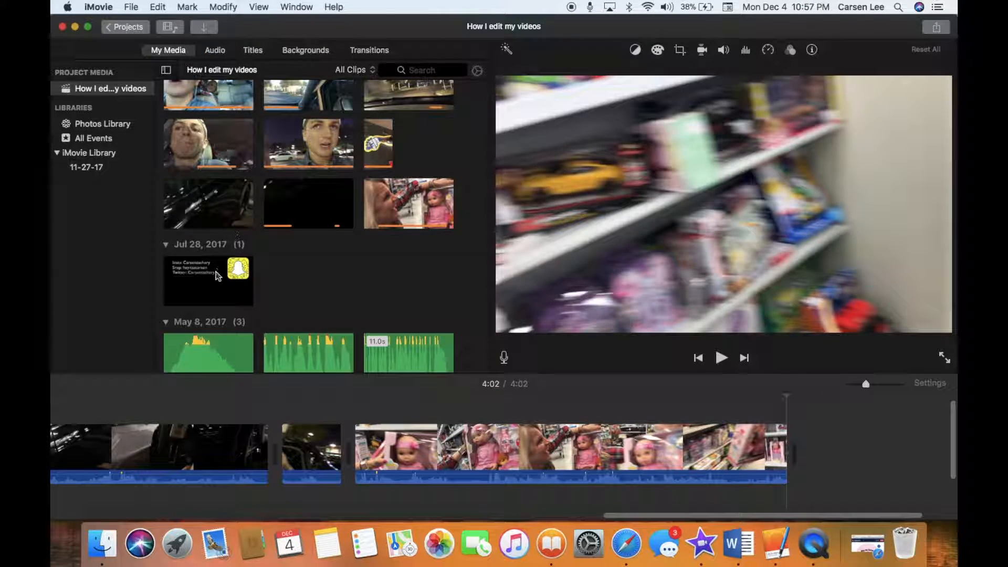
drag(216, 270, 800, 450)
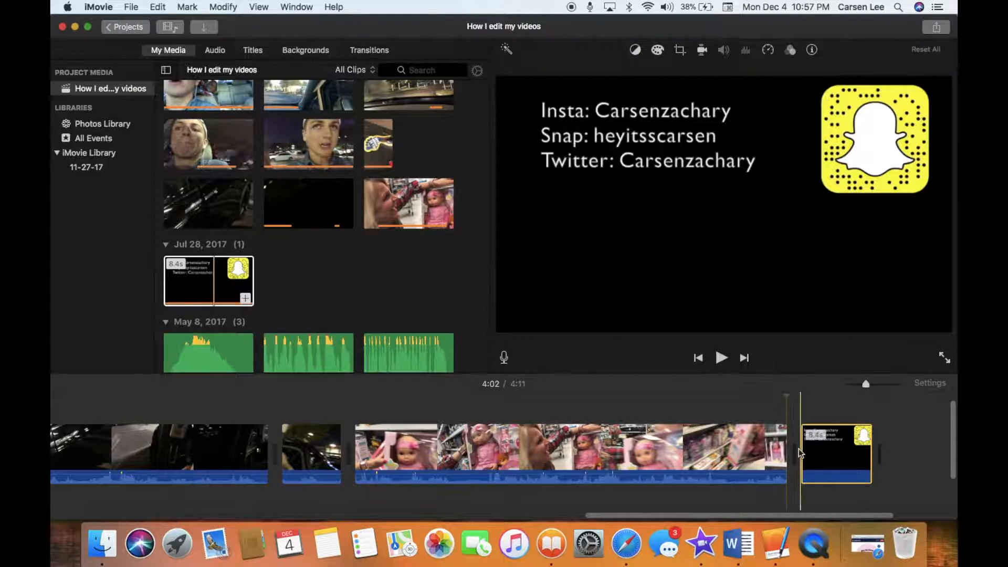
Review the assembled timeline, playing the title clip and the night driving clip with their jingles.
scroll(550, 434, left, 5)
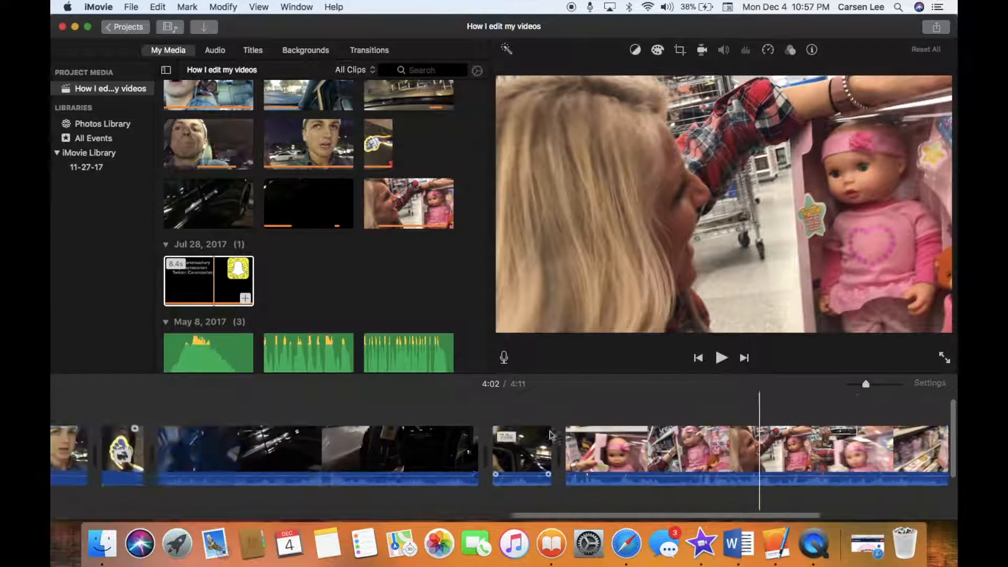
scroll(551, 434, left, 10)
scroll(550, 435, right, 15)
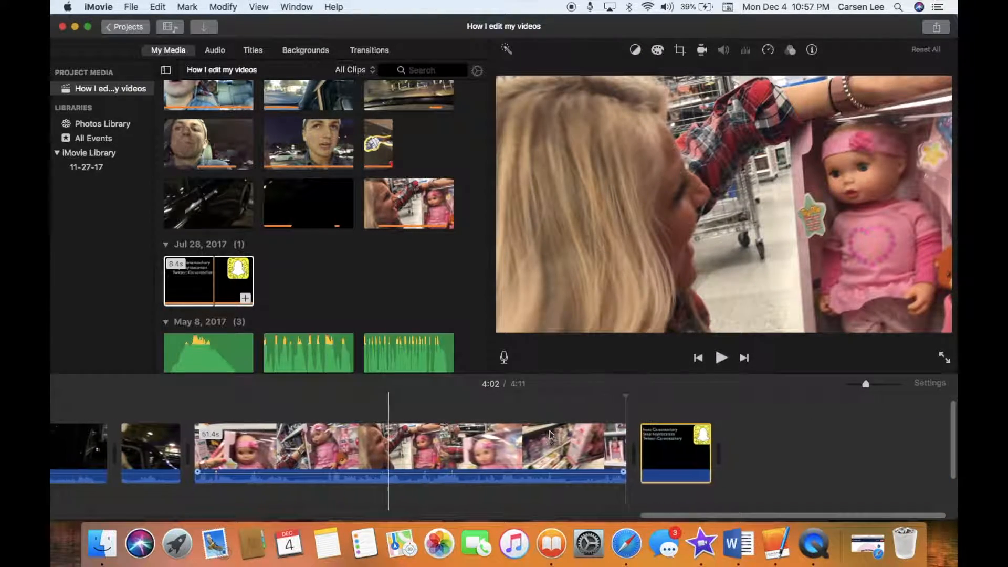
scroll(550, 434, left, 20)
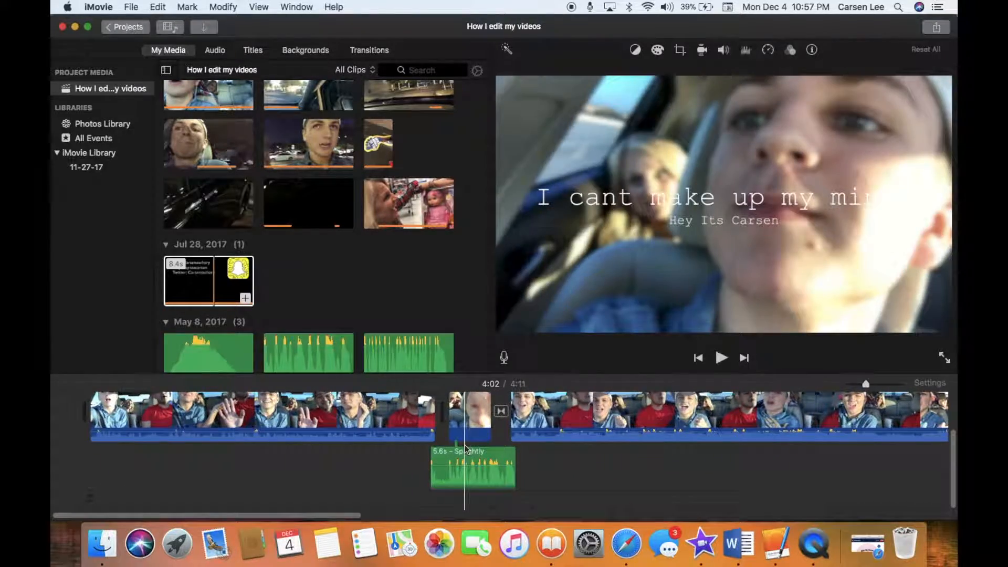
key(space)
scroll(426, 462, right, 4)
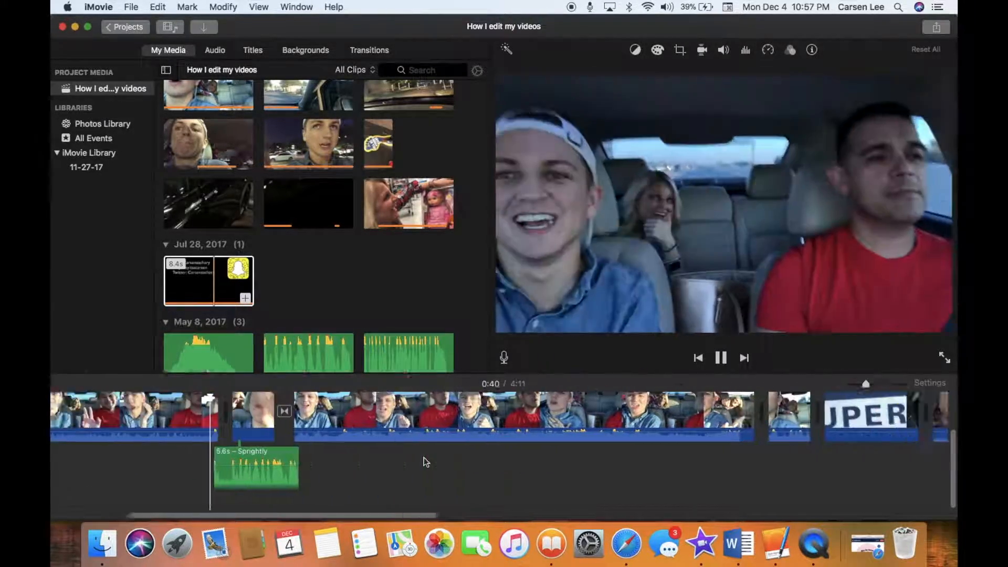
scroll(424, 461, right, 10)
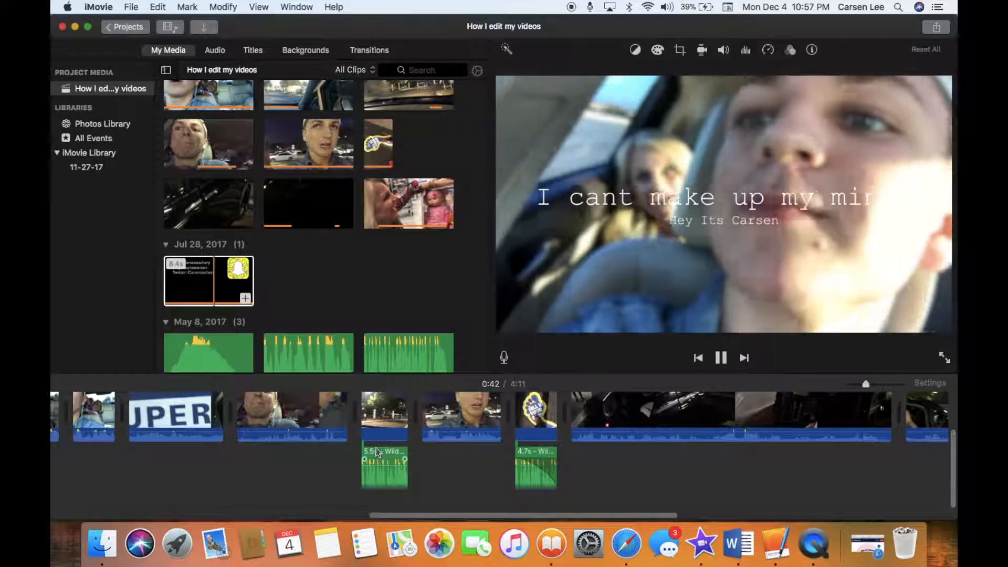
click(347, 456)
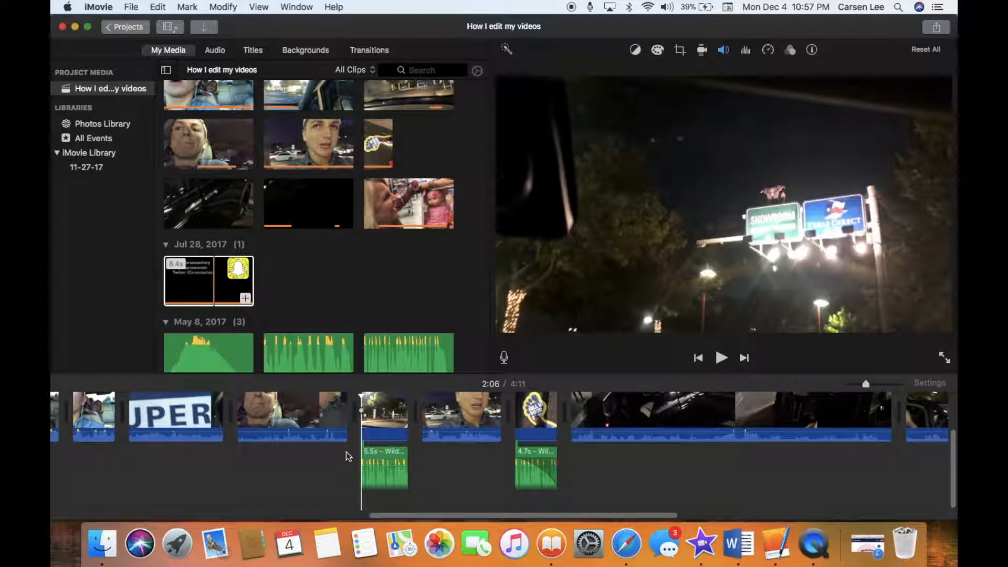
key(space)
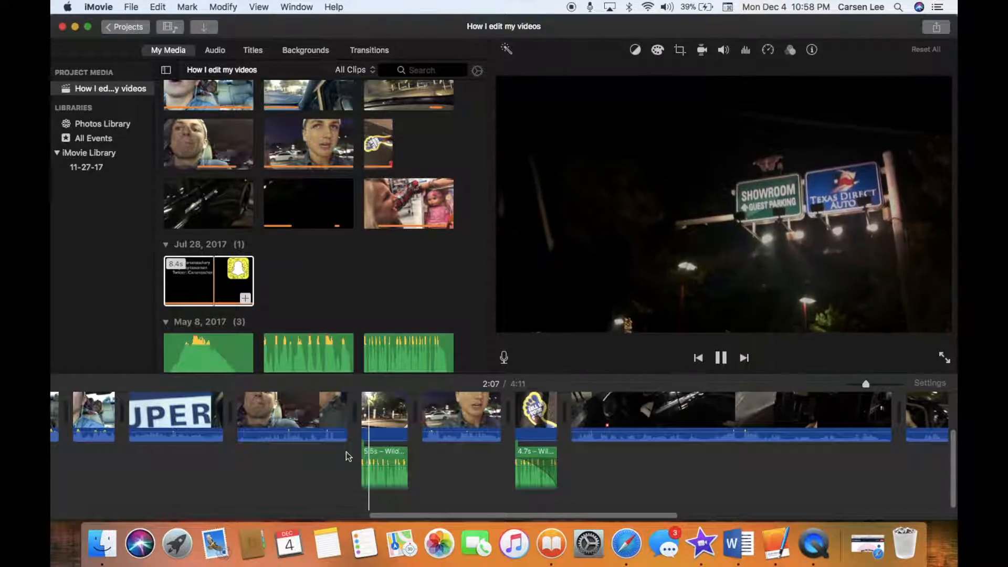
scroll(346, 455, right, 10)
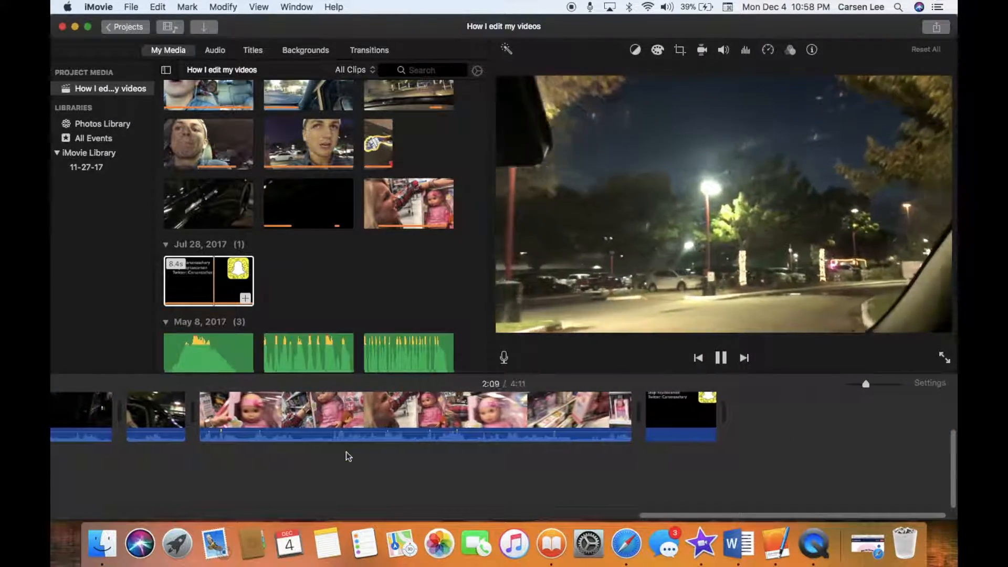
Copy the Wild Card jingle from the night driving clip and paste it under the start of the outro clip.
scroll(362, 454, left, 8)
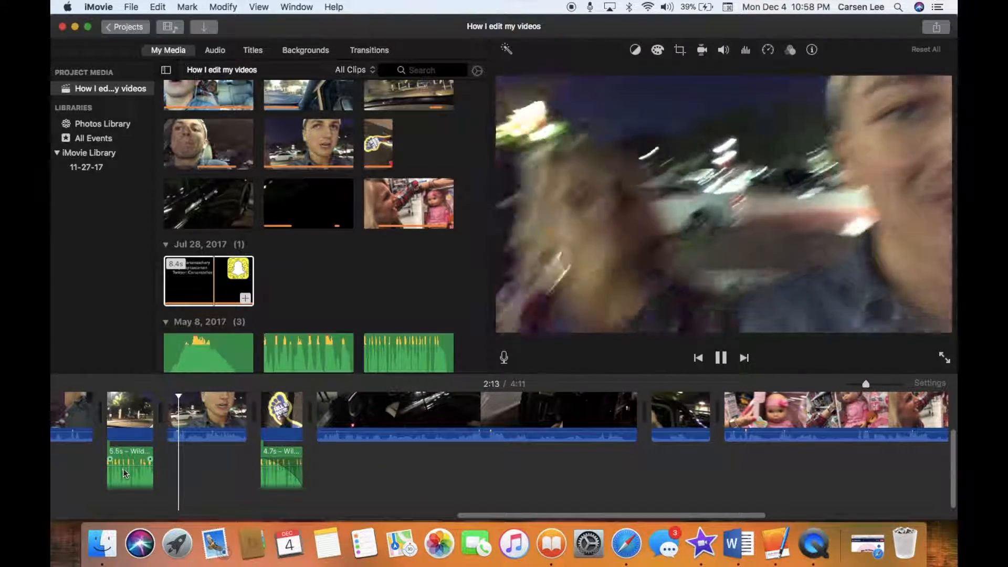
click(124, 473)
scroll(124, 473, right, 10)
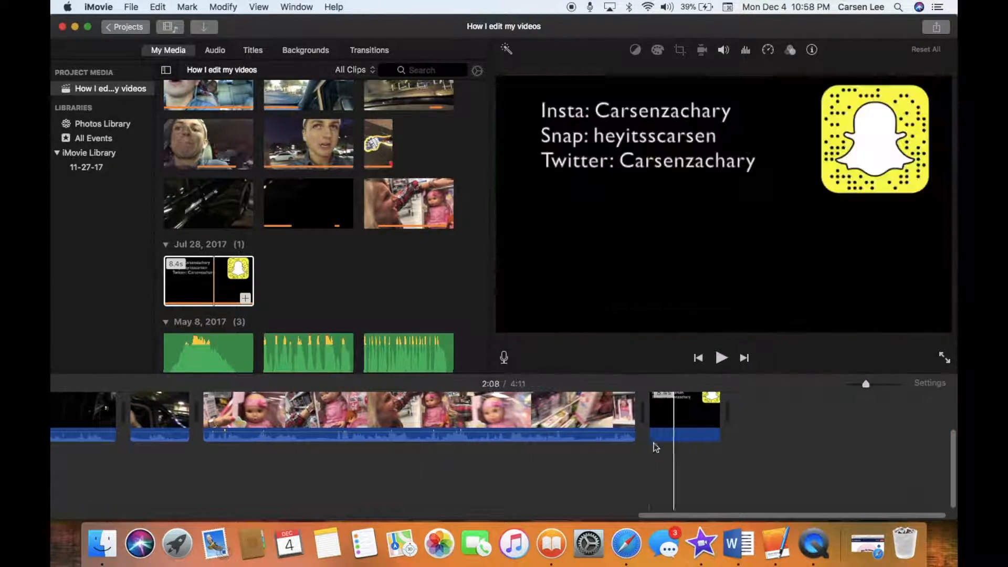
click(649, 456)
key(super+v)
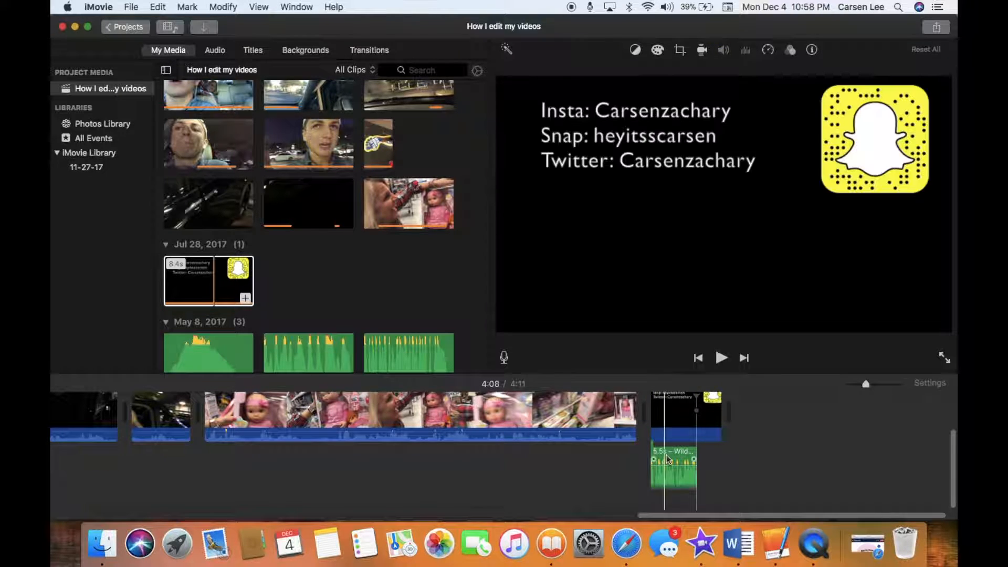
Extend the outro's Wild Card jingle to 8.4 s with a fade-out at its end, and play it back.
right_click(692, 467)
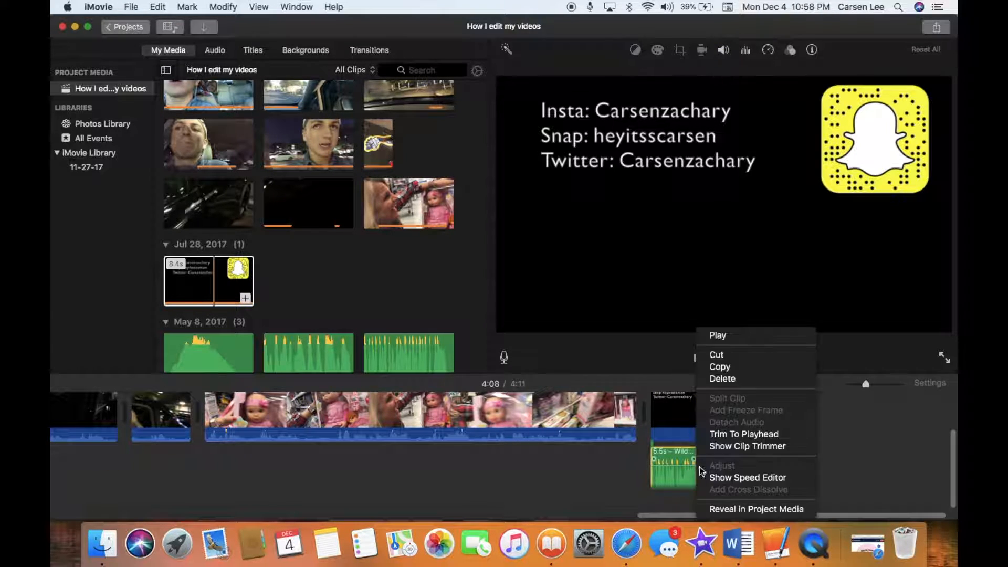
click(730, 471)
drag(695, 469, 729, 473)
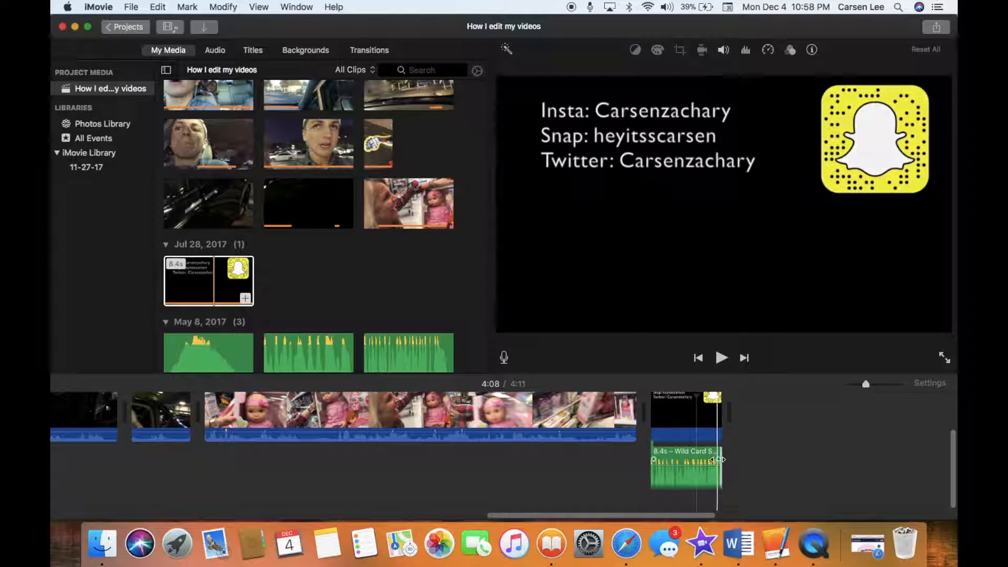
click(644, 461)
key(space)
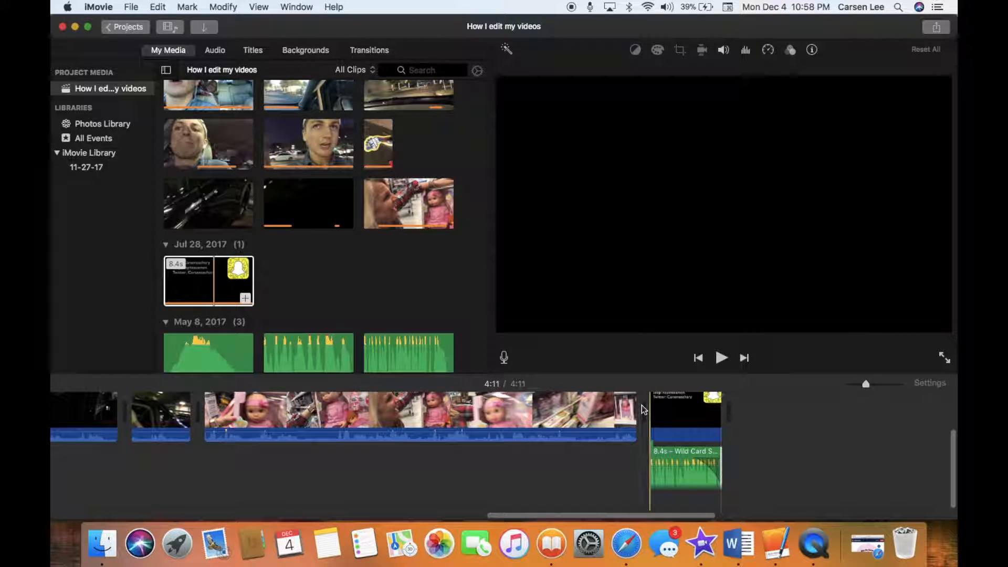
Add a 1.0 s Fade to Black transition between the doll clip and the outro, and play the end of the doll clip.
click(214, 51)
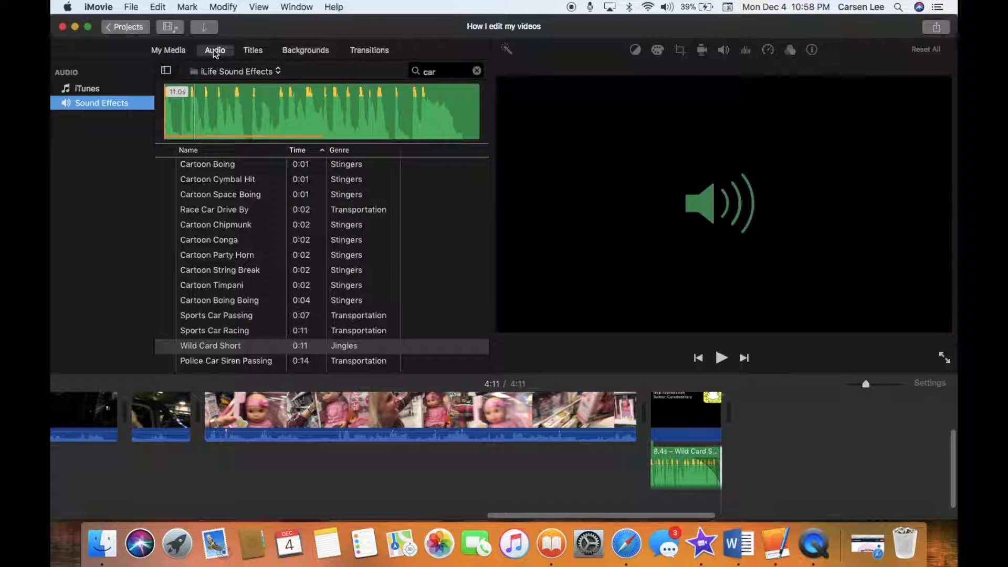
click(370, 50)
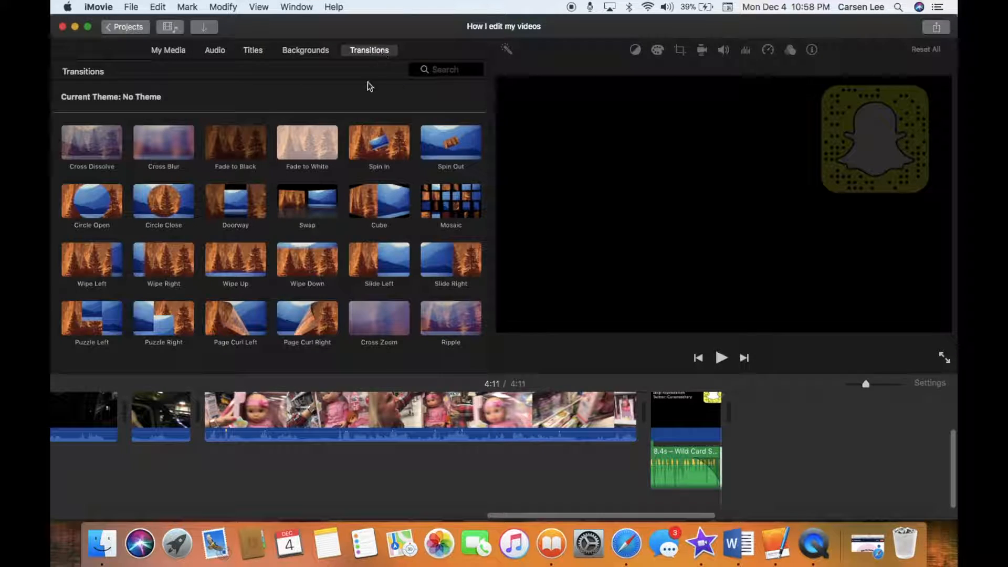
drag(509, 306, 638, 411)
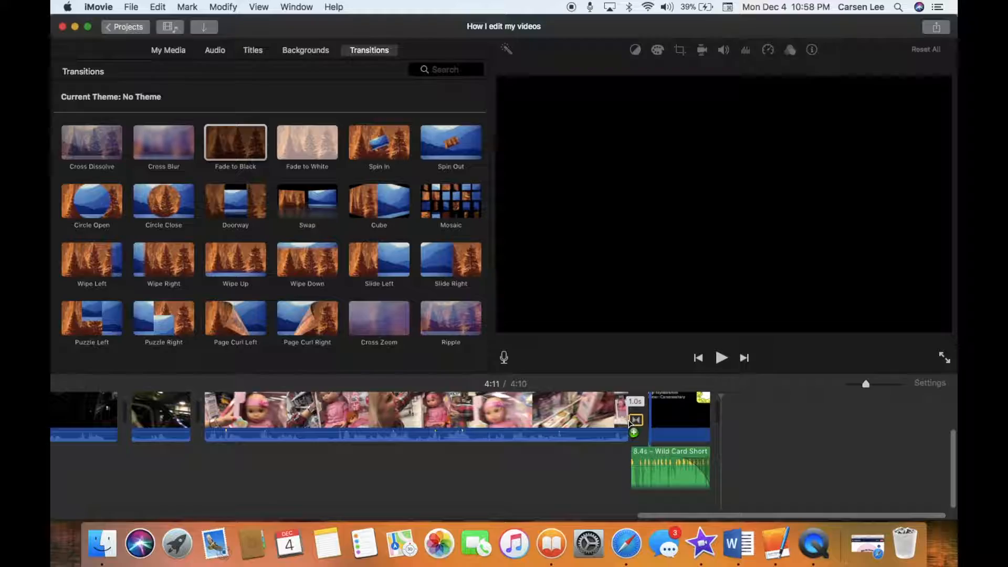
key(space)
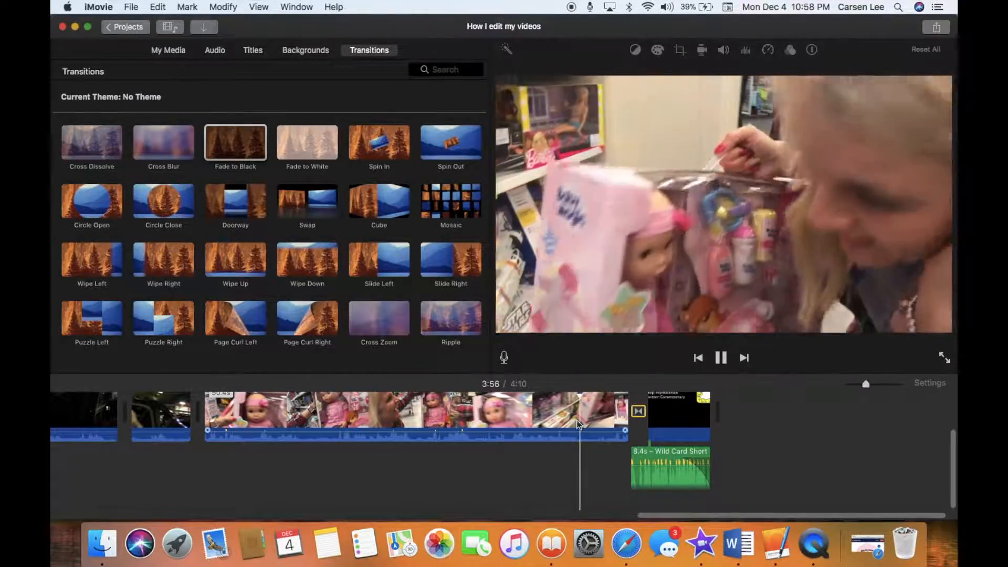